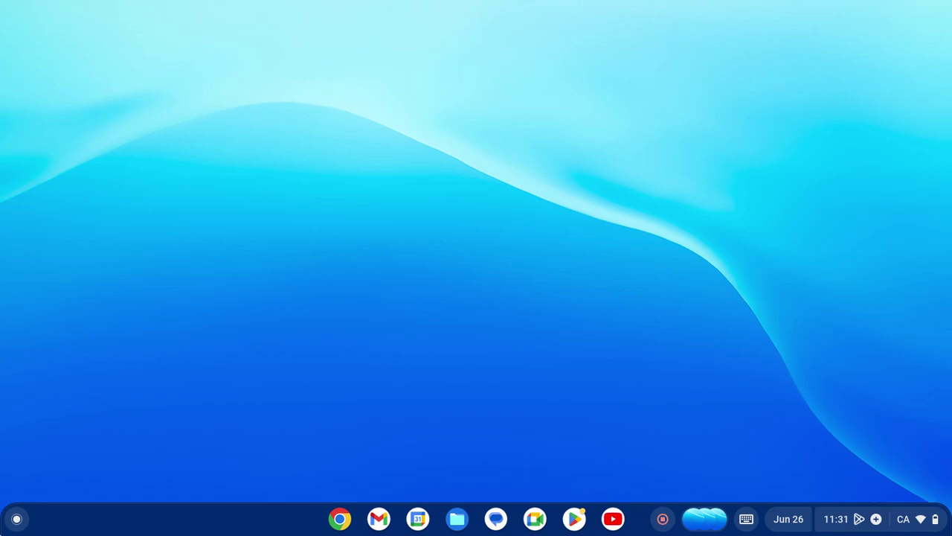
Bring up the ChromeOS app launcher to start Google Chrome.
key(super)
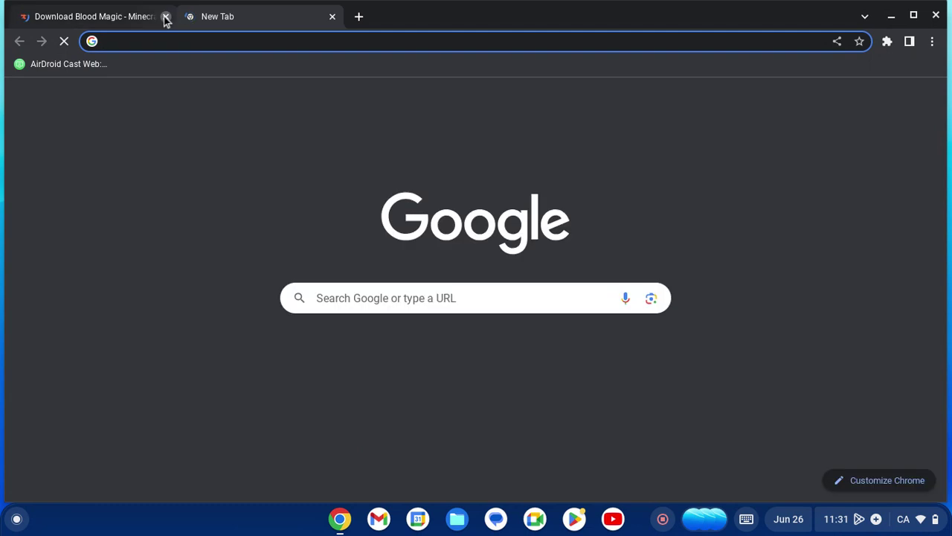
Close the Blood Magic download tab and search for 'minecraft'.
click(165, 16)
text(minecraft)
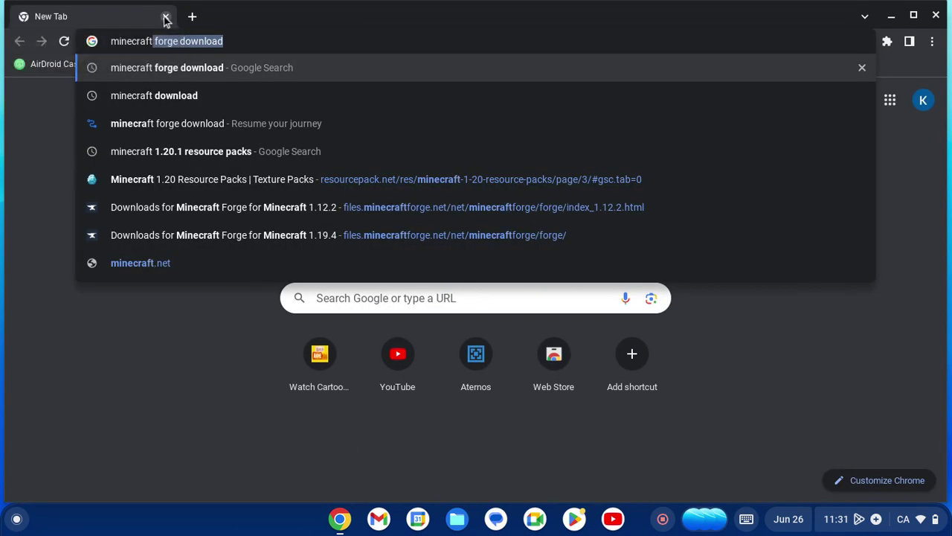
key(Return)
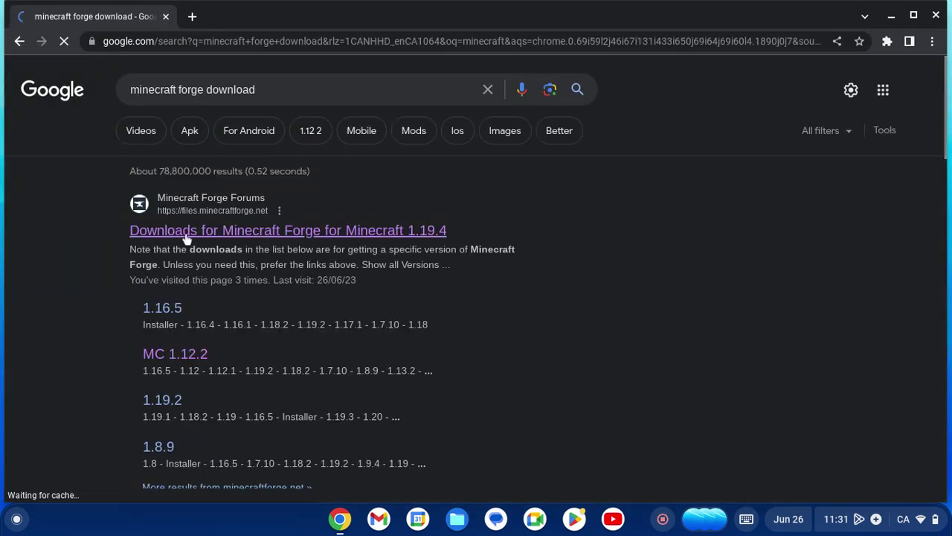
Look up 'minecraft download' in a new tab, then replace it with a blank new tab.
click(192, 16)
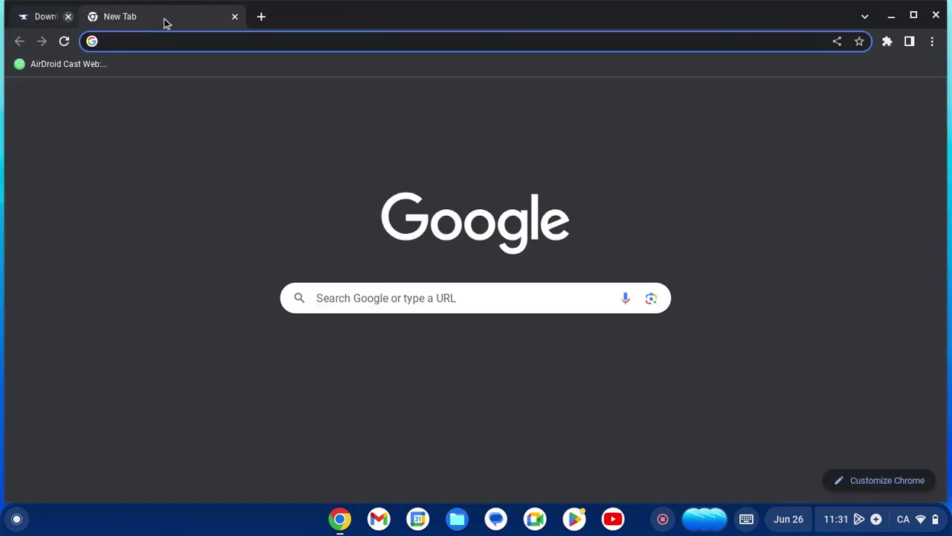
text(minecraft.net/en-us/download)
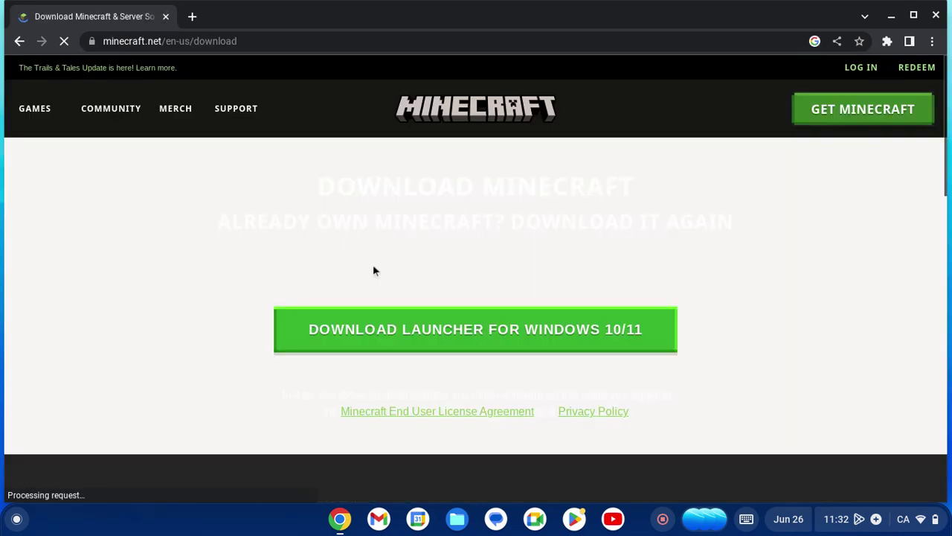
scroll(595, 336, down, 7)
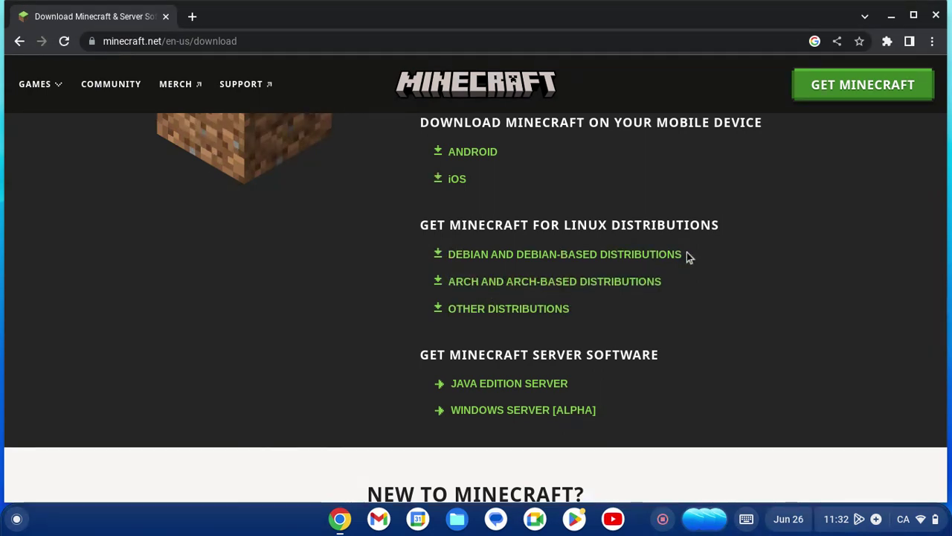
scroll(687, 255, up, 2)
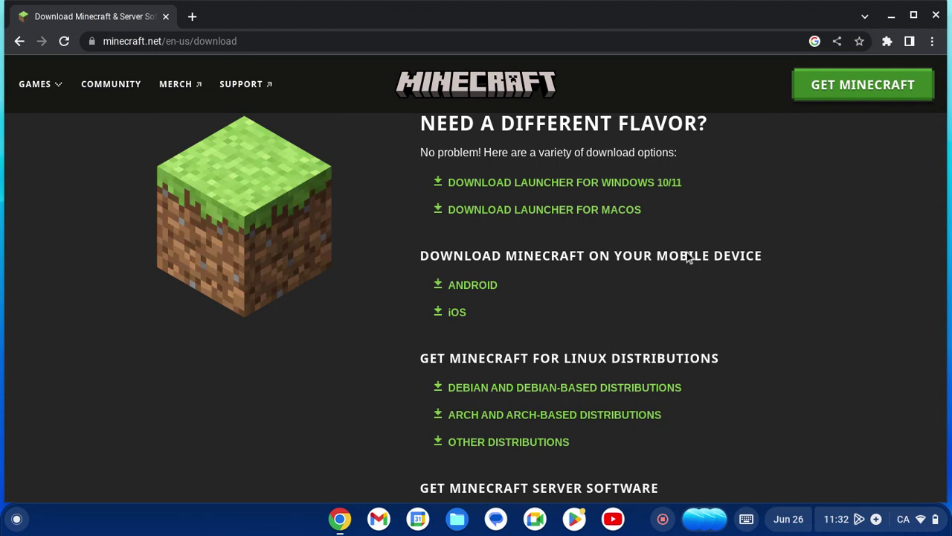
click(189, 18)
click(166, 18)
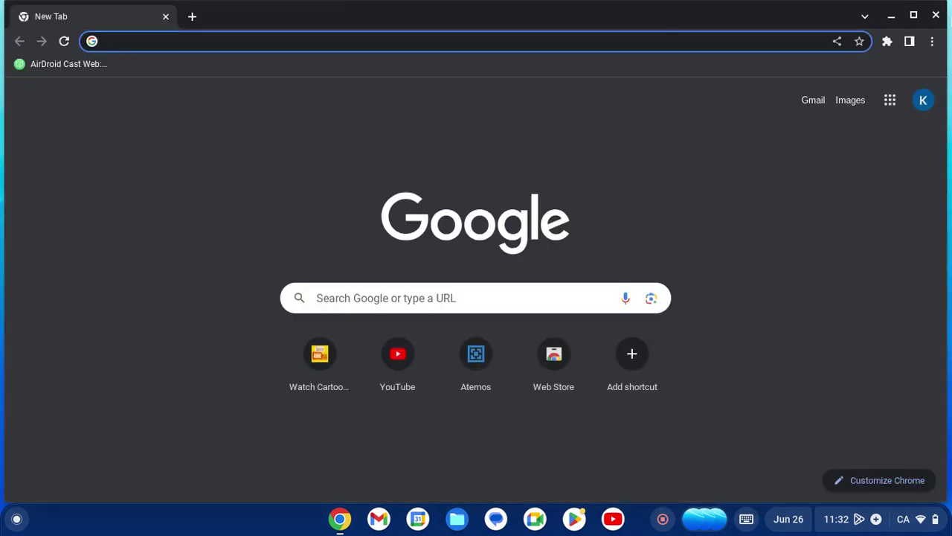
Minimize Chrome, view My files in the Files app with Alt+Shift+M, then close it.
click(891, 15)
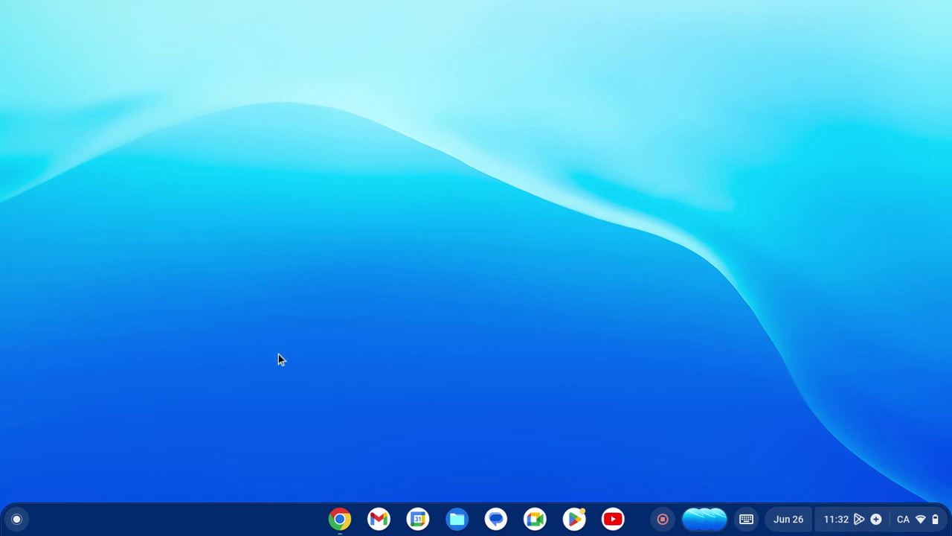
key(alt+shift+m)
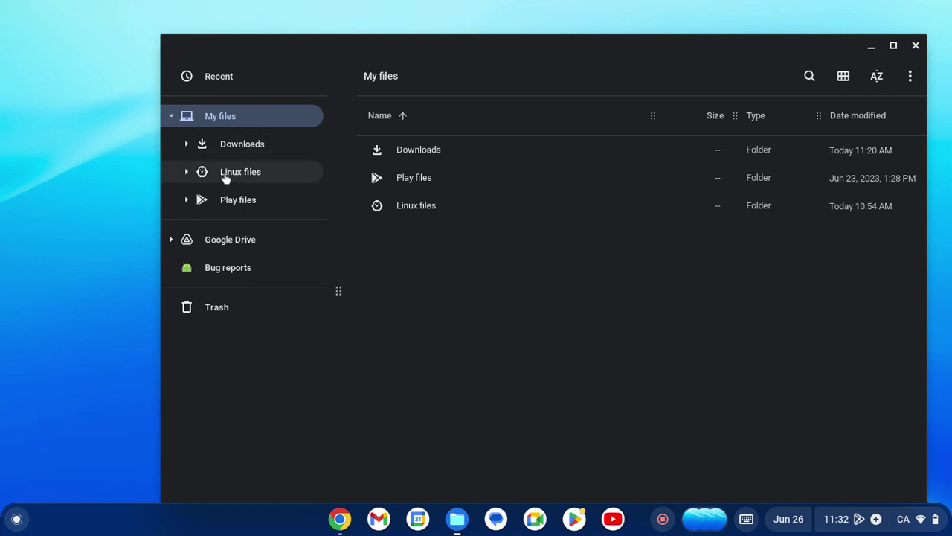
click(916, 45)
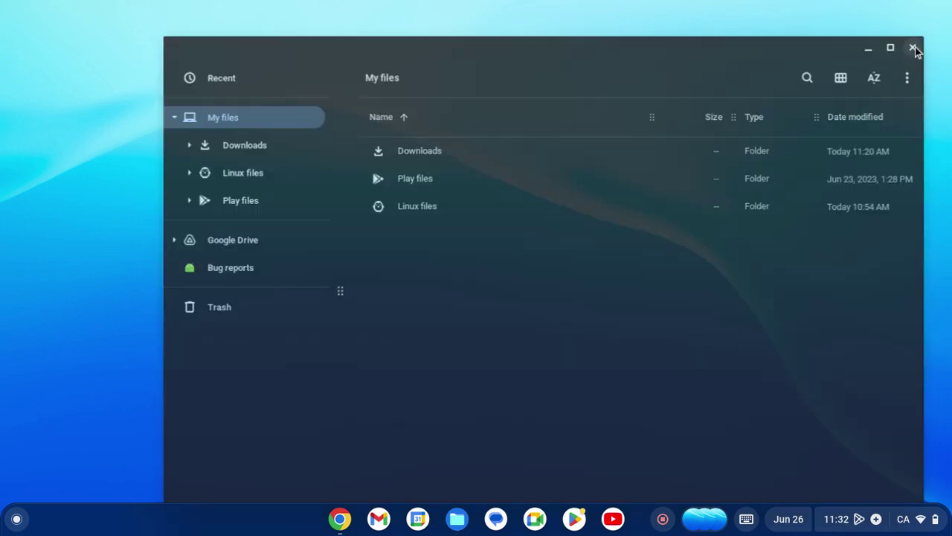
Reopen Chrome and search for 'download forge'.
click(340, 519)
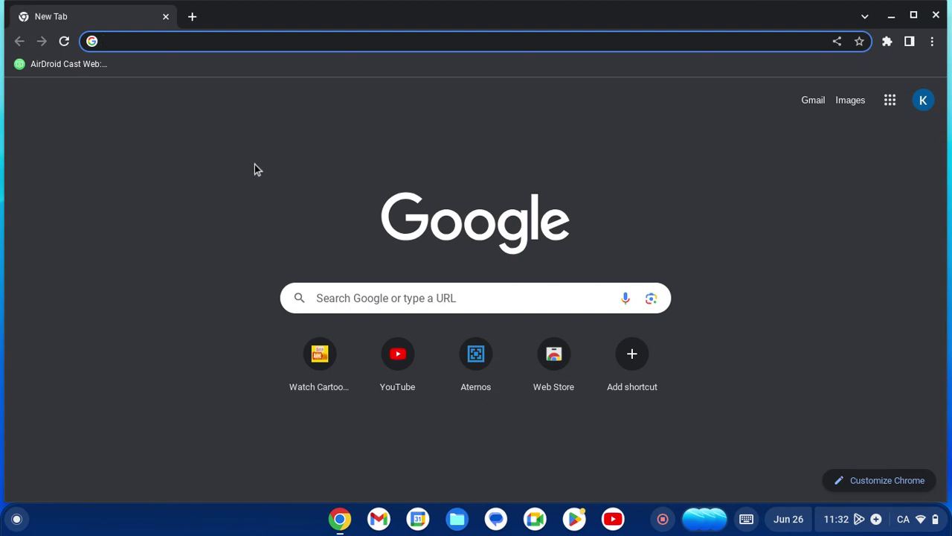
text(don)
key(BackSpace)
text(w)
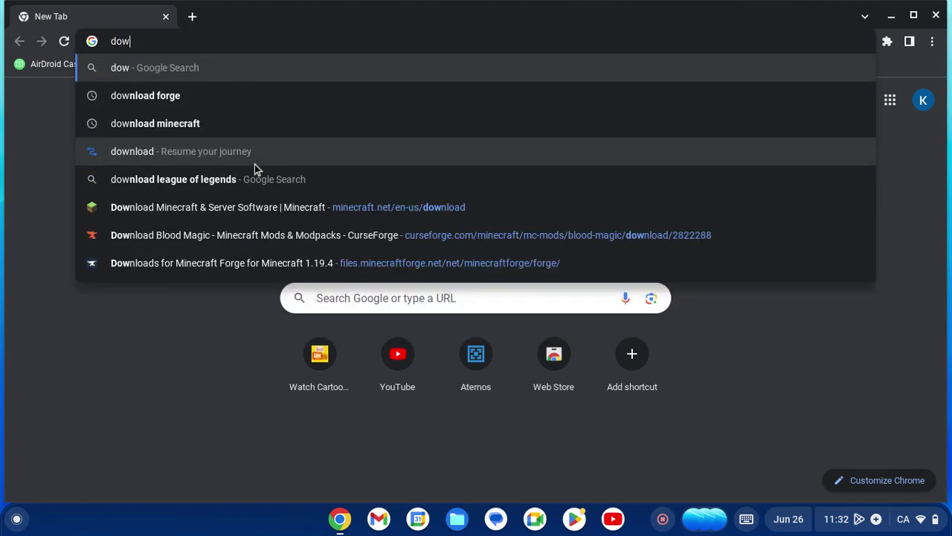
text(nload forge)
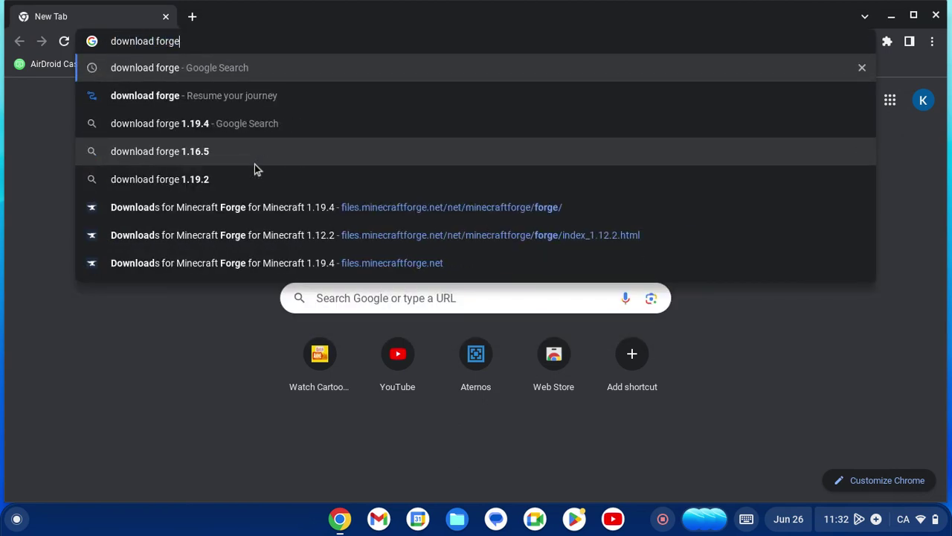
key(Return)
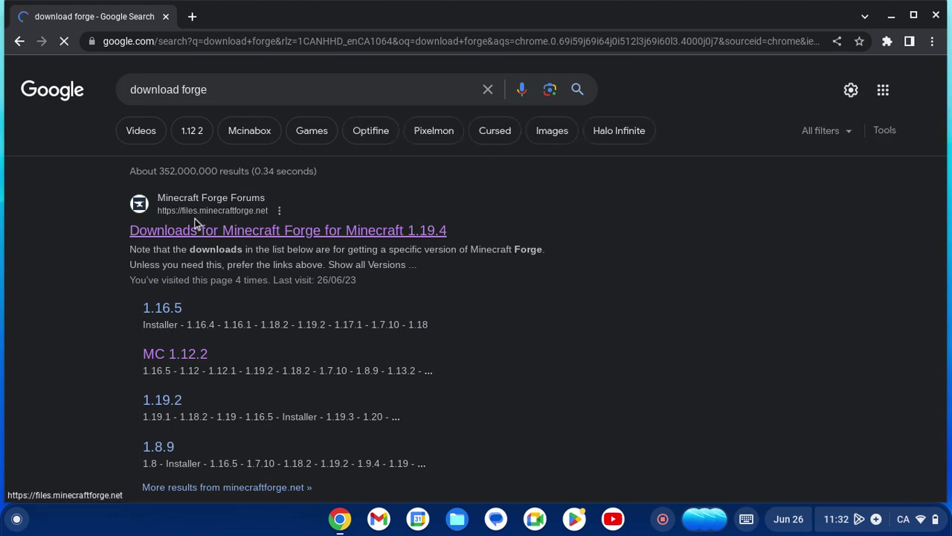
On files.minecraftforge.net, expand 1.12 and open the 1.12.2 Forge downloads.
click(195, 229)
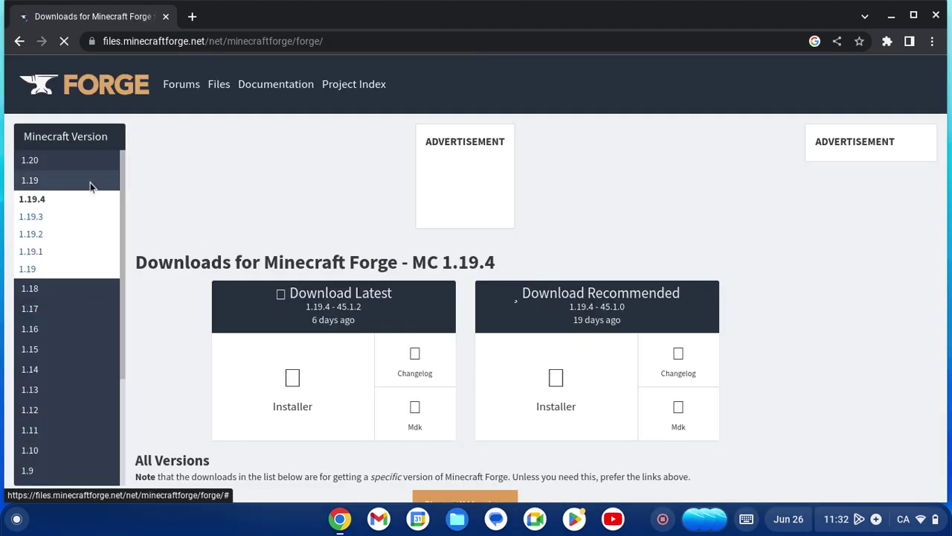
scroll(64, 315, down, 2)
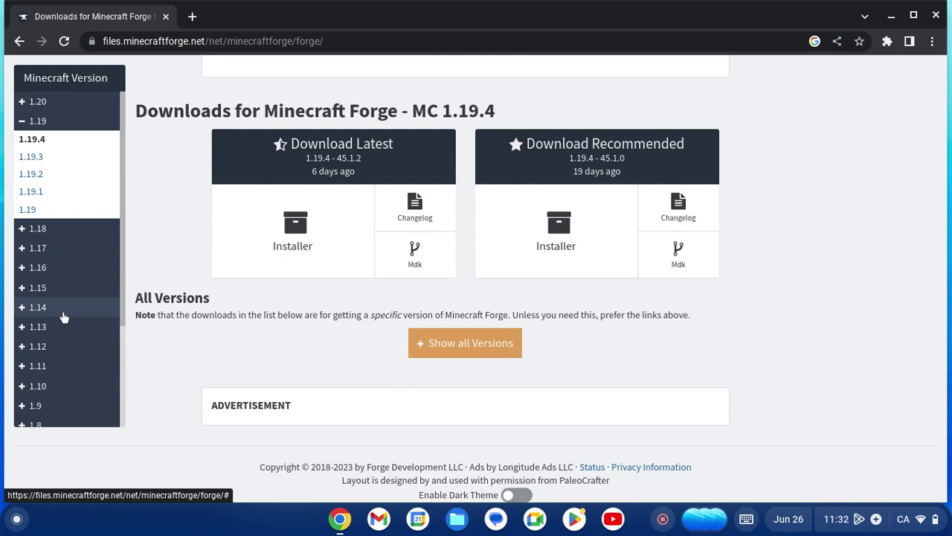
click(57, 347)
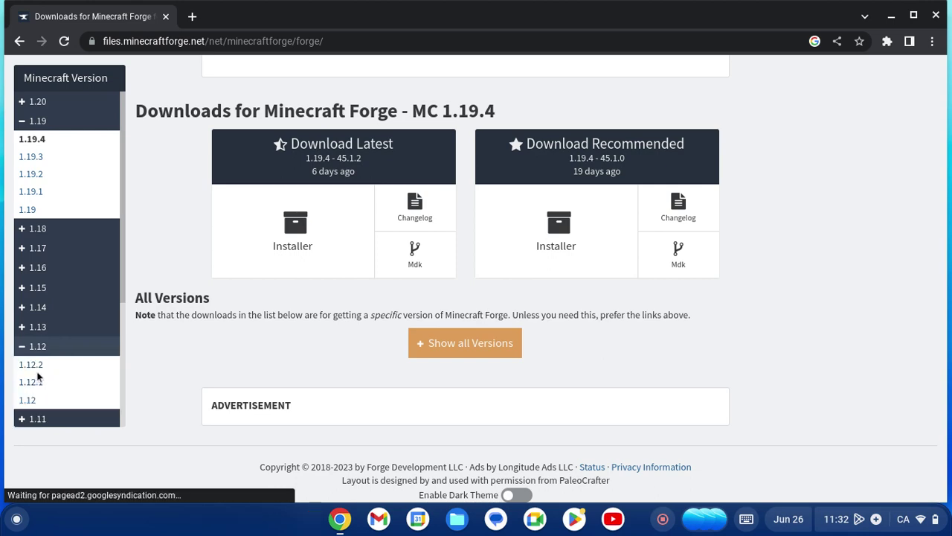
click(39, 368)
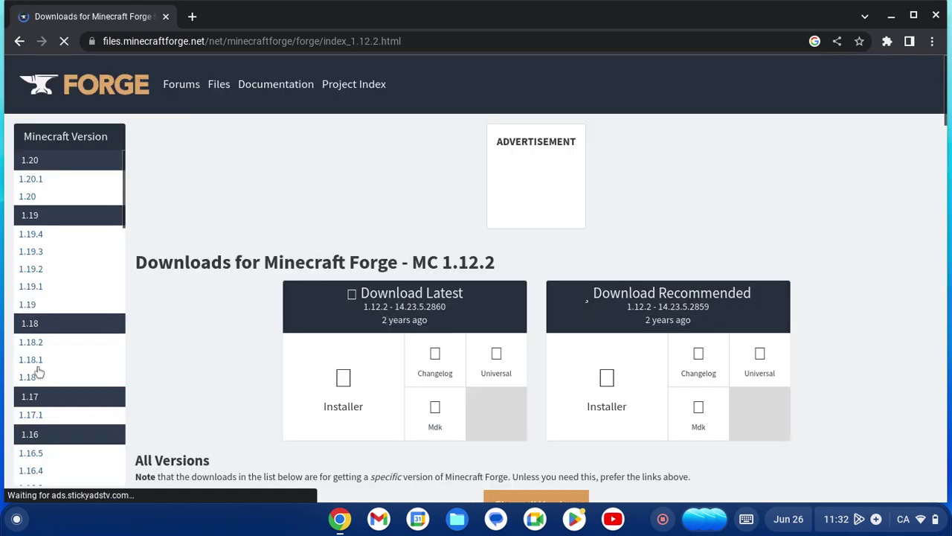
scroll(317, 258, down, 2)
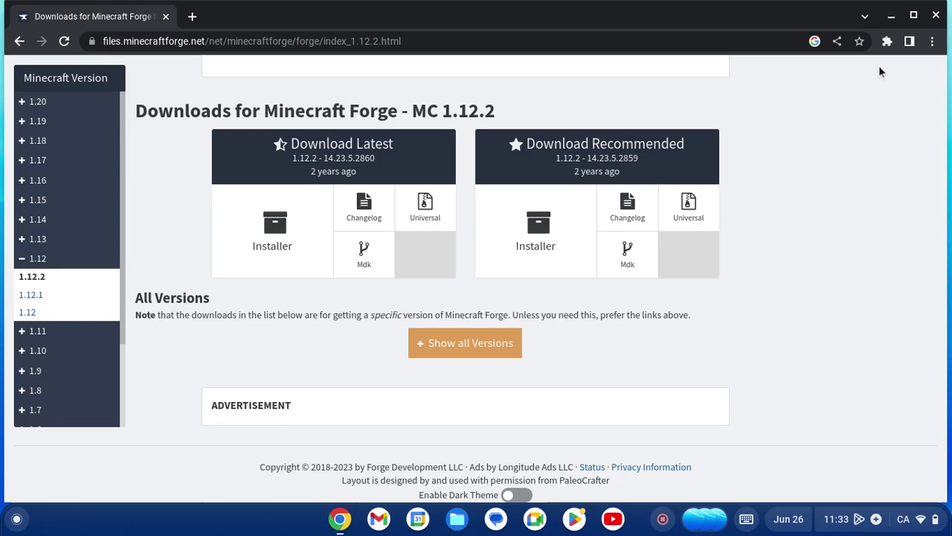
Close Chrome, start a penguin Terminal shell, and list the home folder with ls -la.
click(939, 13)
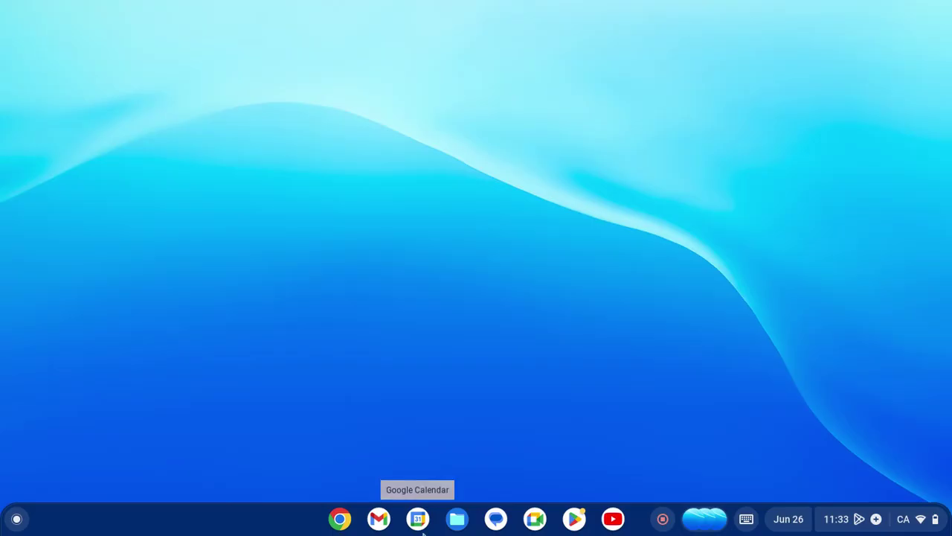
click(17, 519)
click(305, 150)
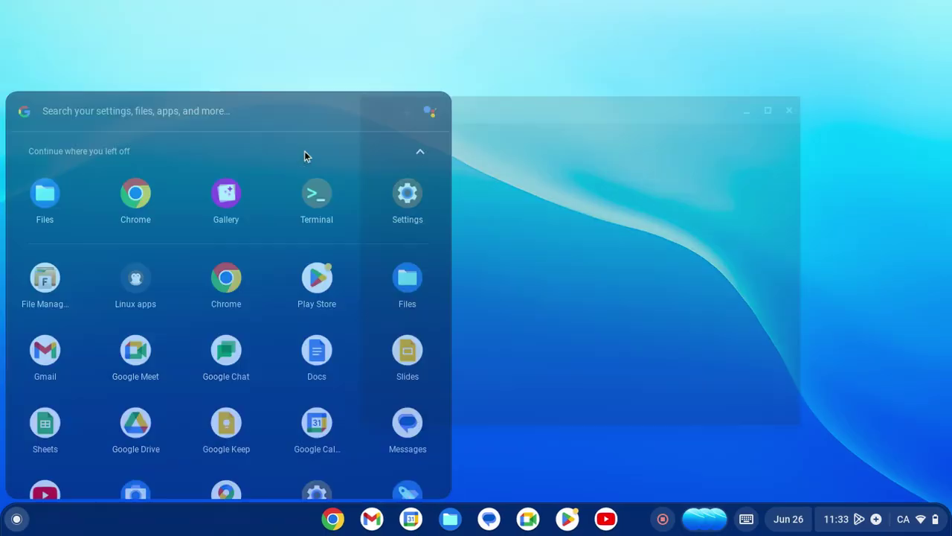
click(459, 219)
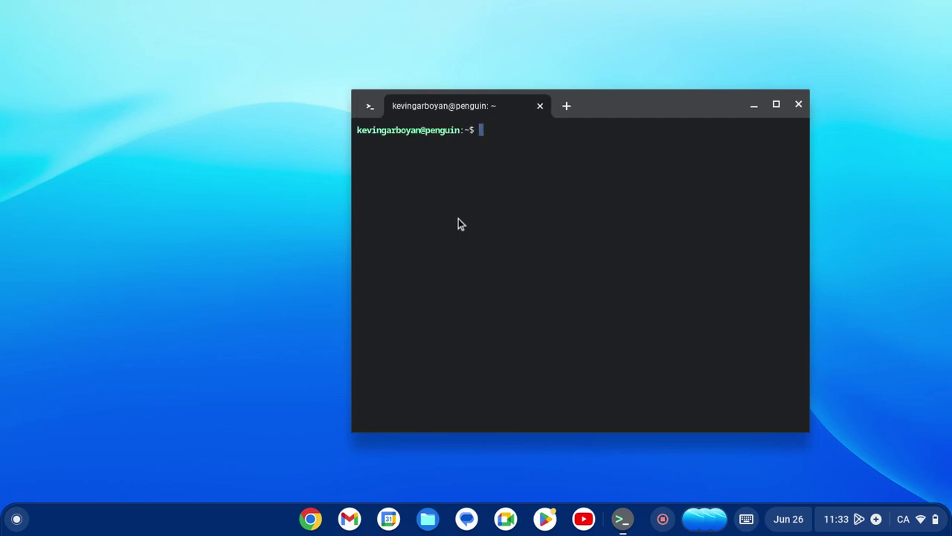
text(ls -la)
key(Return)
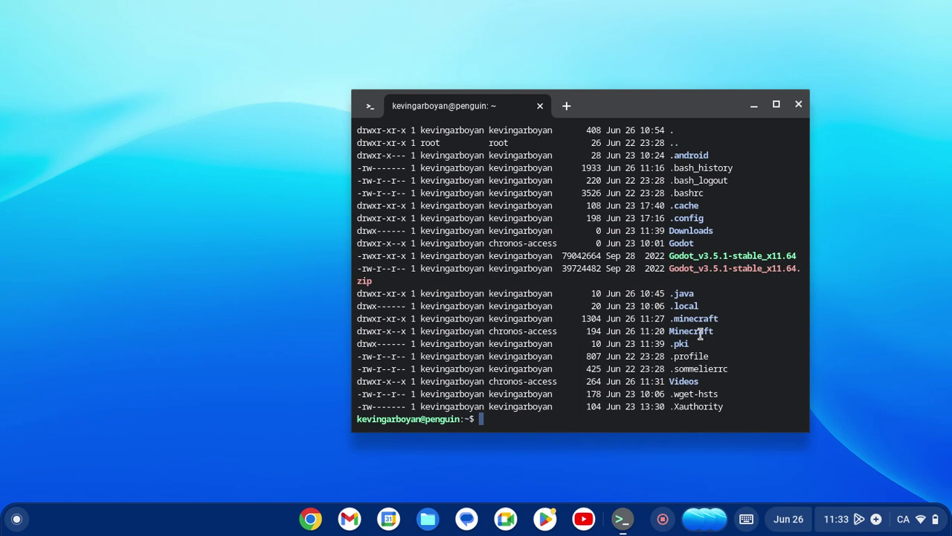
Clear the screen, cd into Minecraft, list its contents, and begin typing cd Versions.
text(clear)
key(Return)
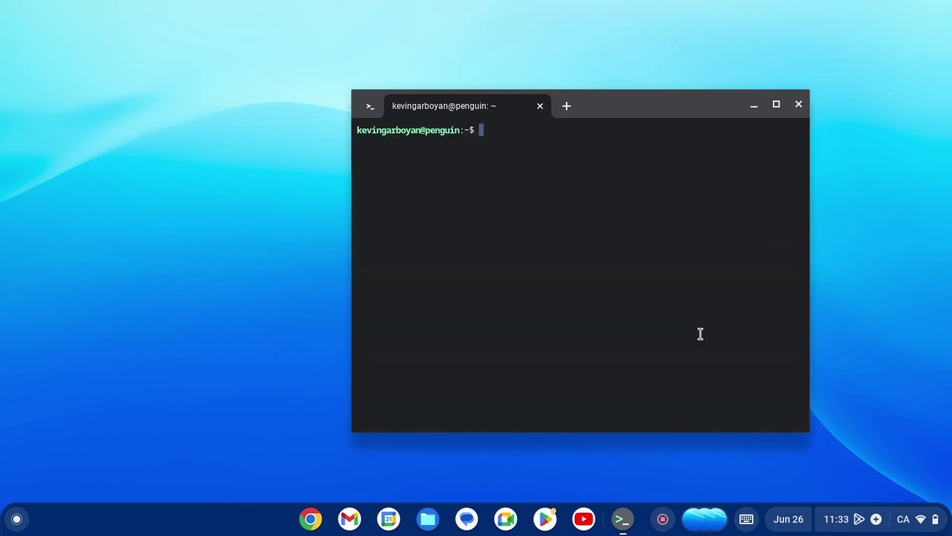
text(cd Minecraft)
key(Return)
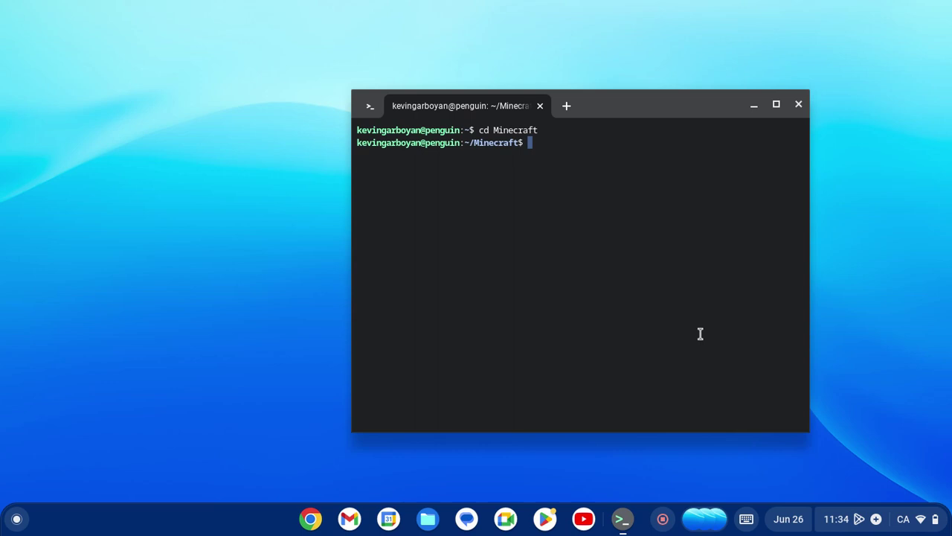
text(ls -la)
key(Return)
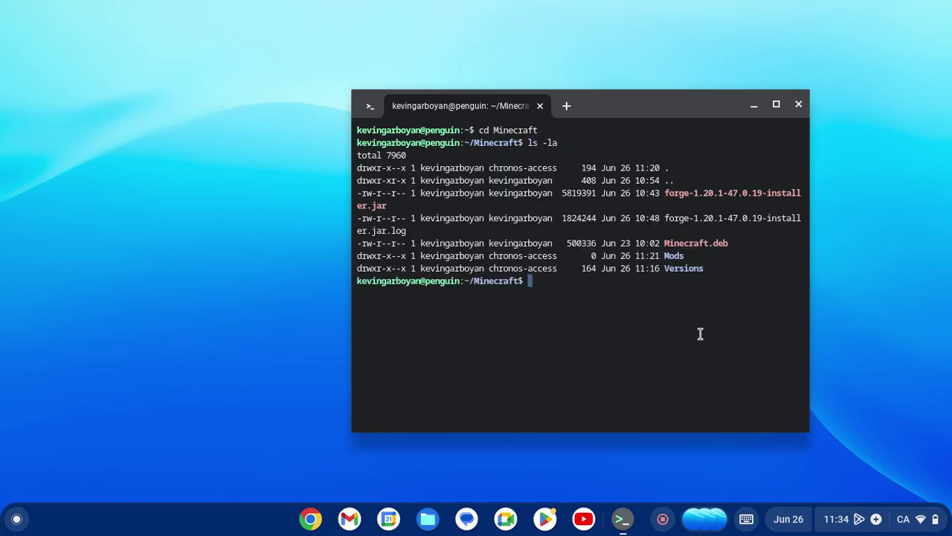
text(clear)
key(Return)
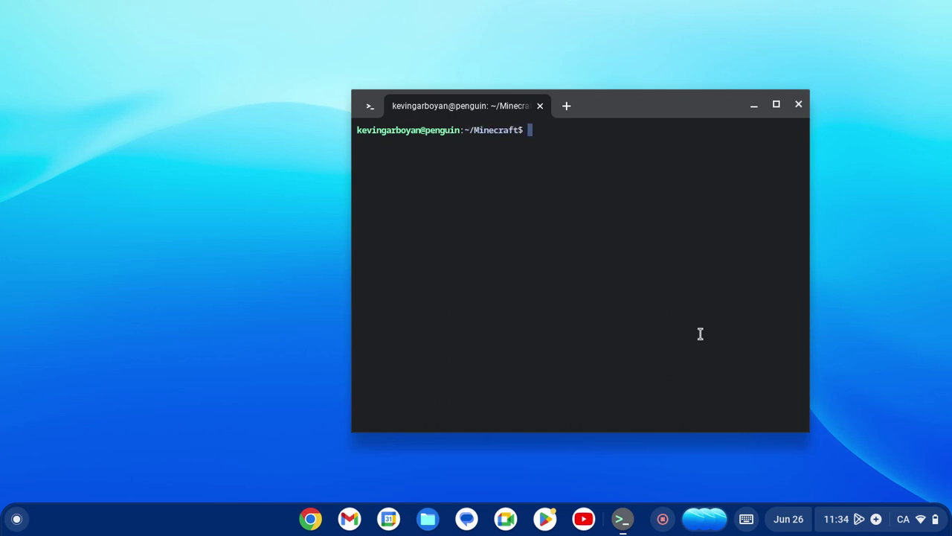
text(cd Versions)
Enter the Versions folder, clear the screen, and list its files with ls -la.
key(Return)
text(clear)
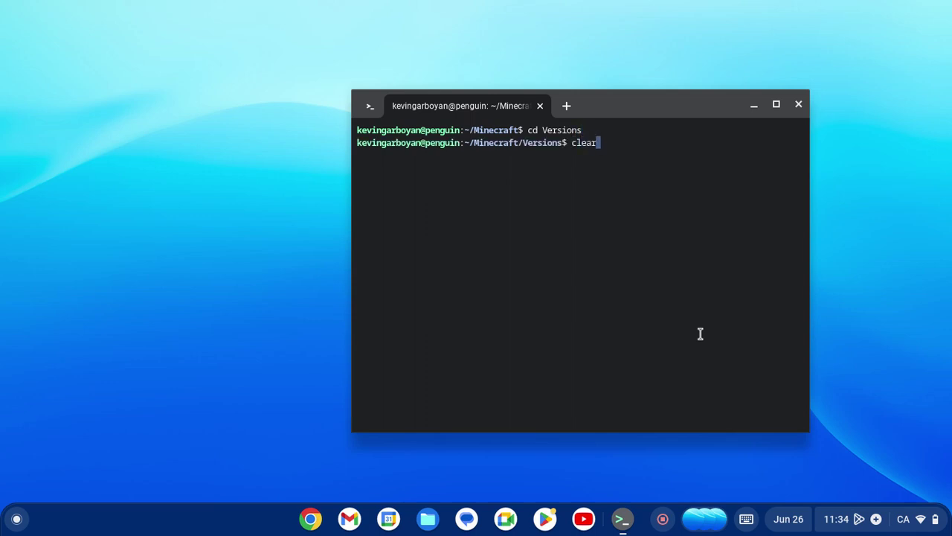
key(Return)
text(ls -la)
key(Return)
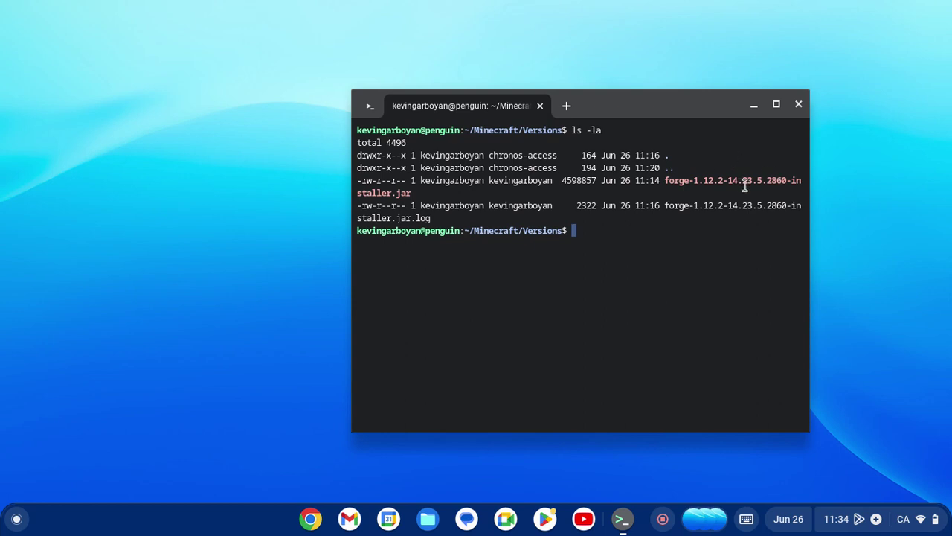
Type java -jar forge and Tab-complete to forge-1.12.2-14.23.5.2860-installer.jar.
text(f)
key(BackSpace)
key(Up)
key(Up)
key(Down)
key(Up)
key(Down)
key(Up)
key(Up)
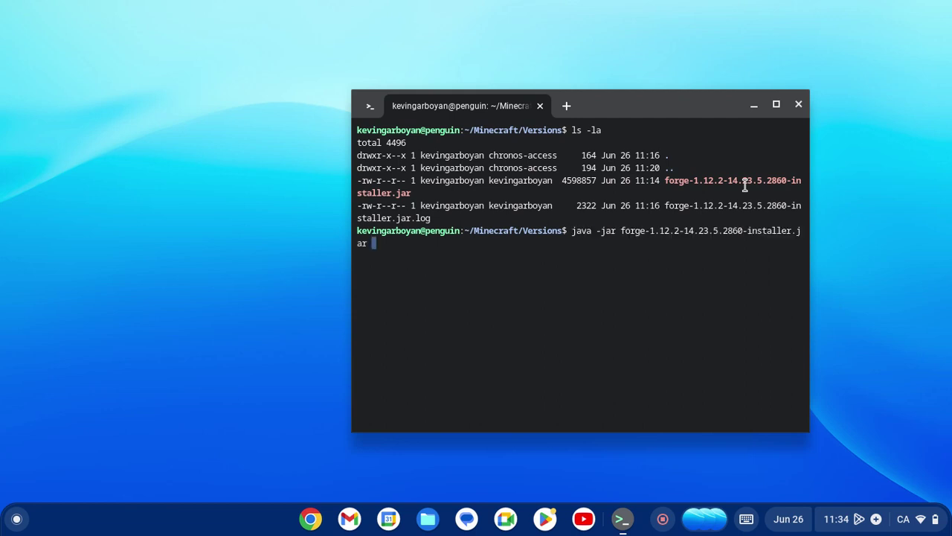
key(Down)
key(Up)
key(Up)
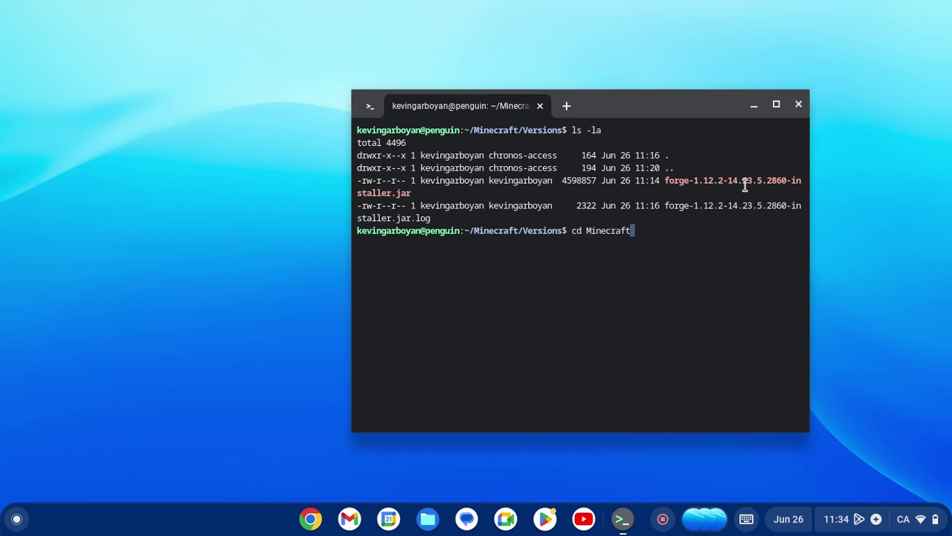
key(Down)
key(Down)
key(Down)
key(Down)
text(java -jar forge)
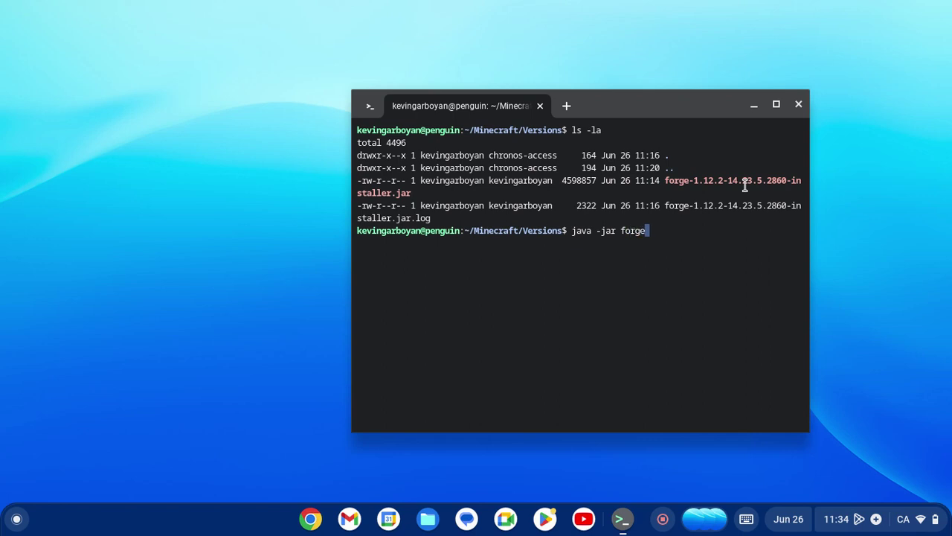
key(Tab)
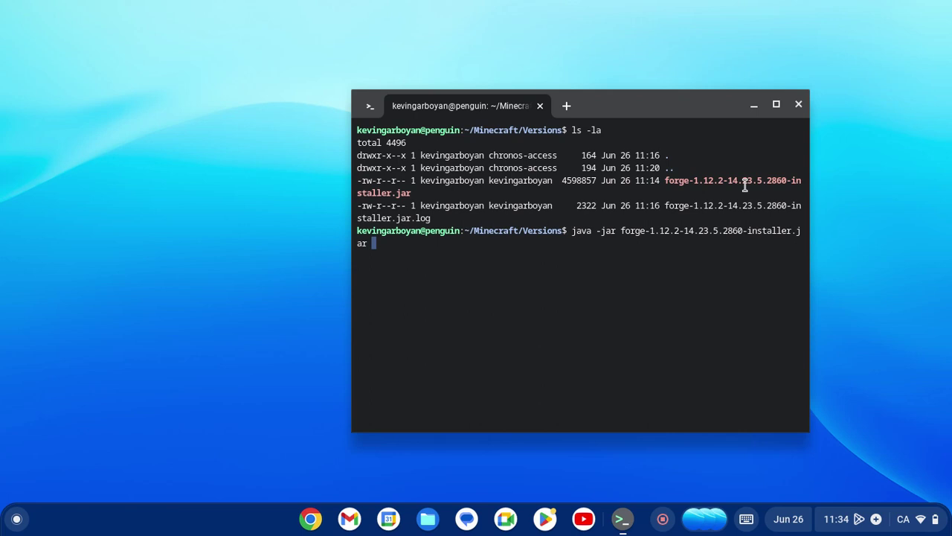
Run the Forge 1.12.2 installer, close its dialog, and clear the terminal.
key(Return)
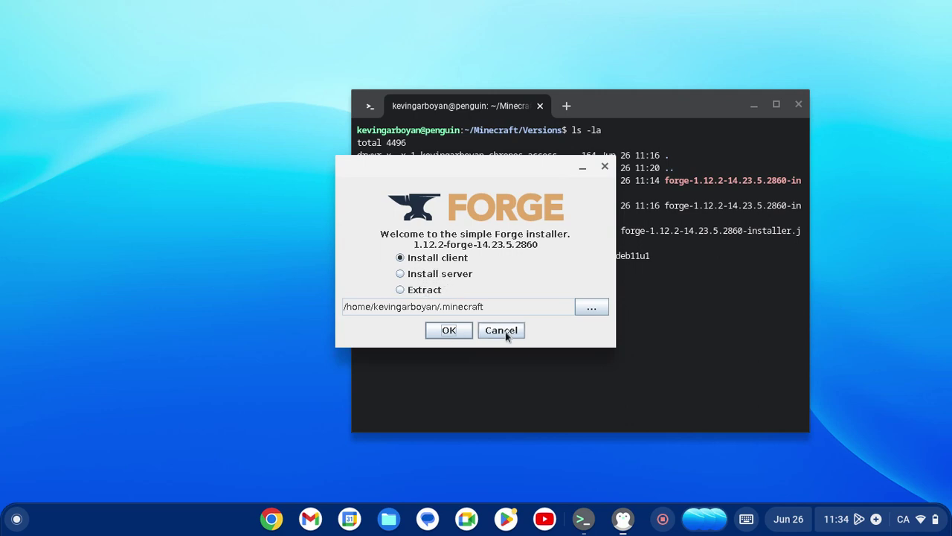
click(605, 167)
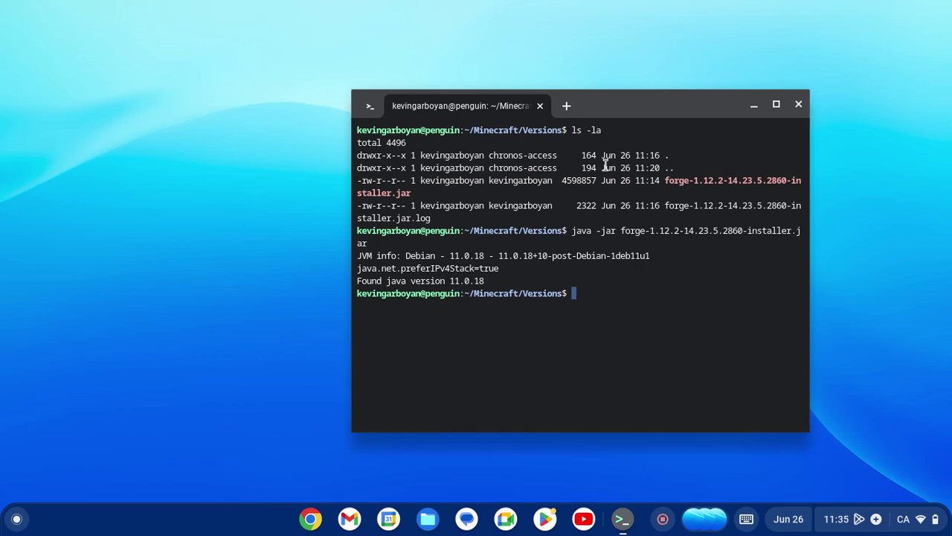
key(Return)
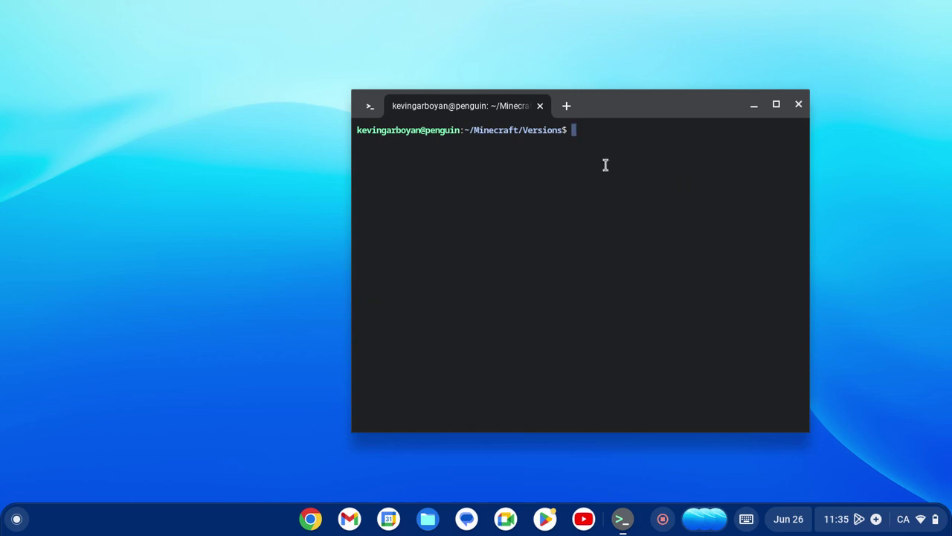
Close Terminal and start Minecraft Launcher from the Linux apps folder.
key(ctrl+shift+w)
key(Return)
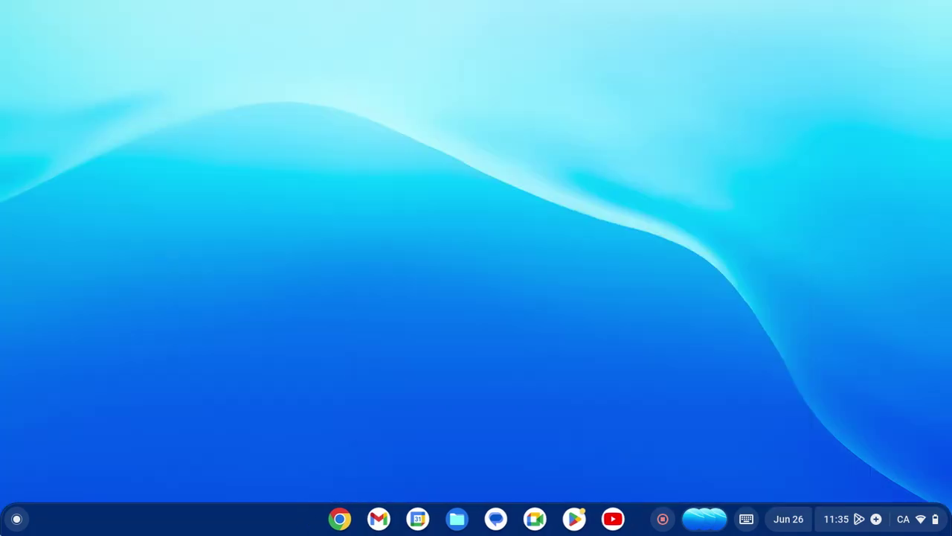
key(super)
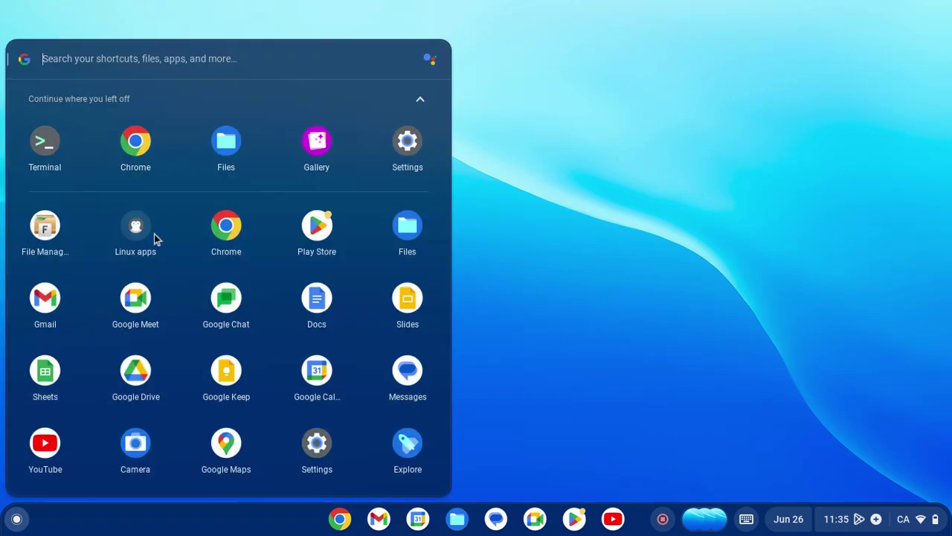
click(131, 231)
click(118, 206)
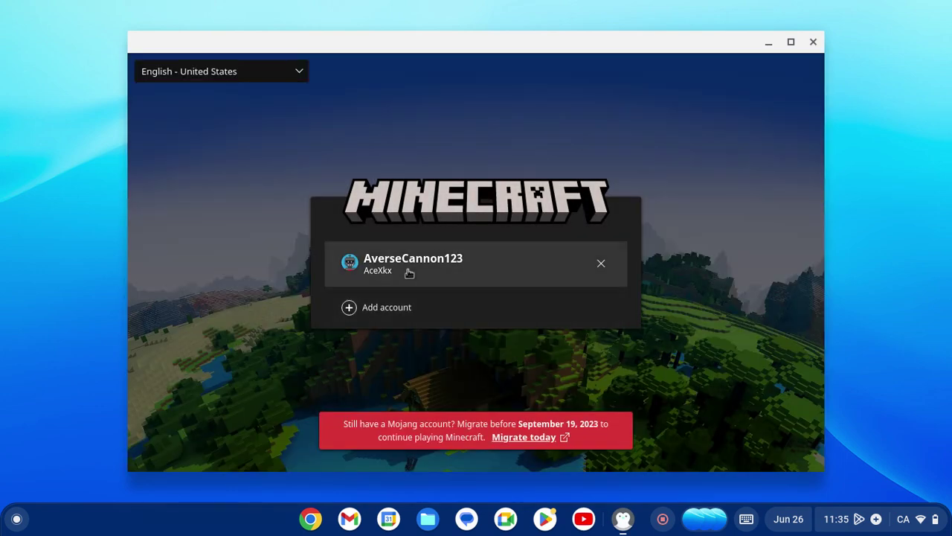
Sign in to the saved Microsoft account with its e-mail and password.
click(409, 273)
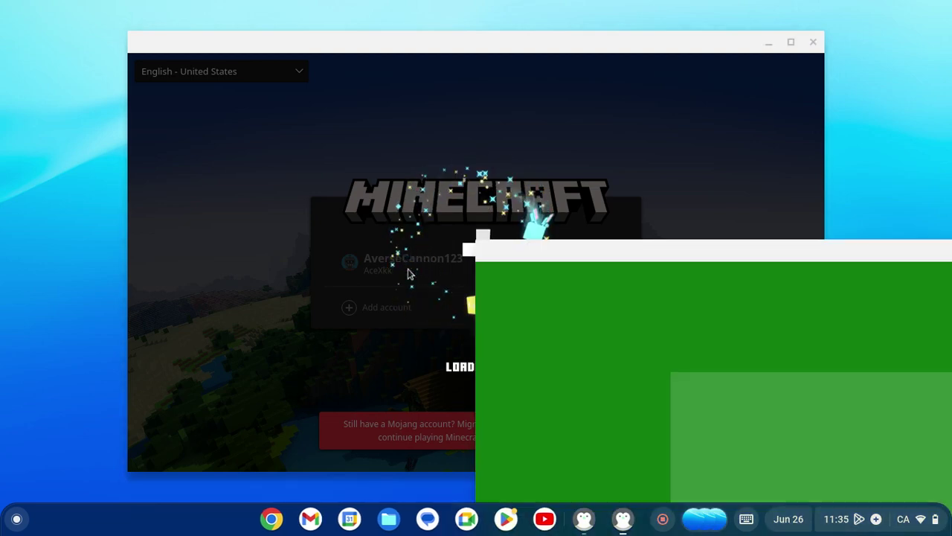
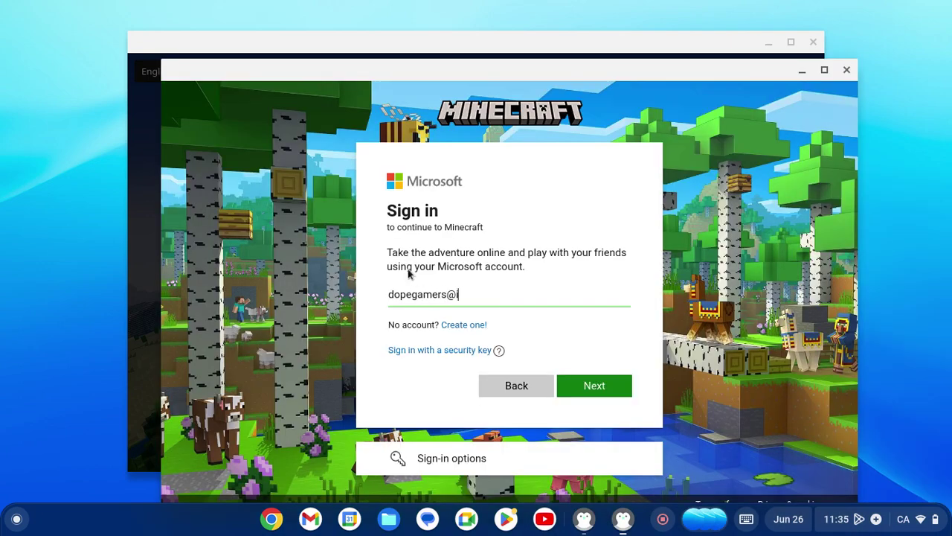
key(Return)
text(••)
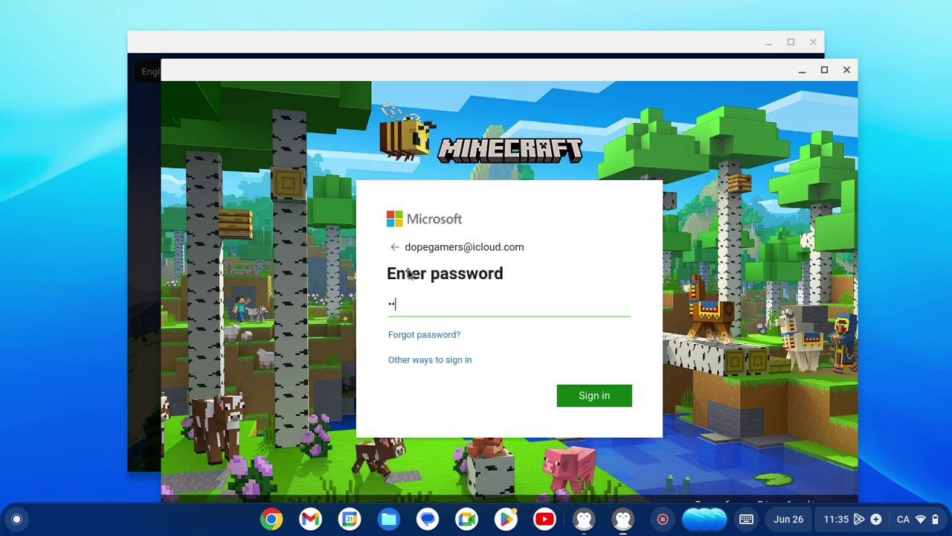
key(Return)
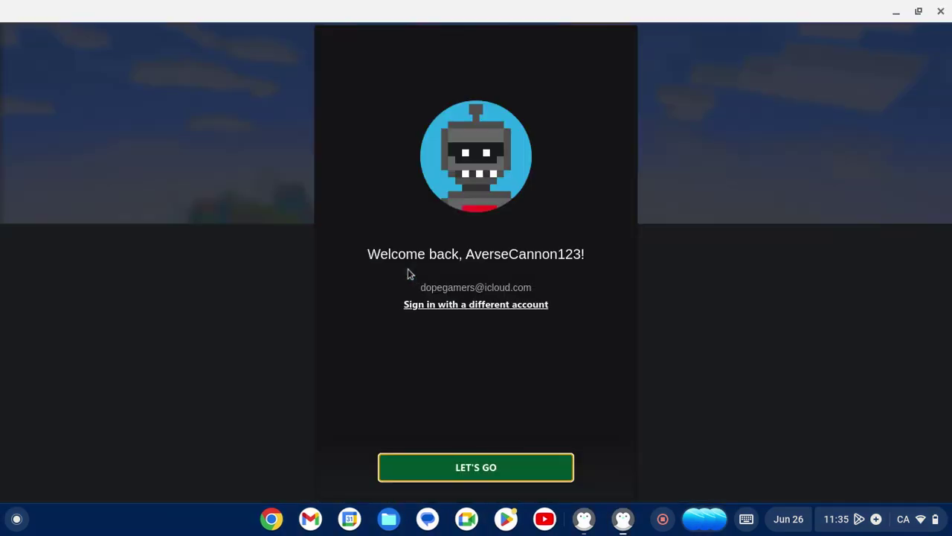
key(Return)
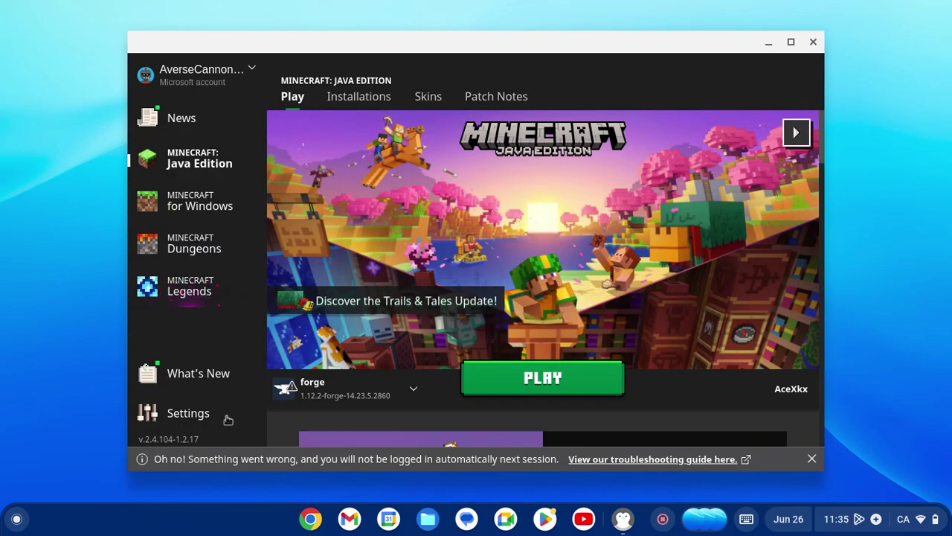
Bring up the Java Edition Play page offering forge 1.12.2-forge-14.23.5.2860.
mouse_move(325, 382)
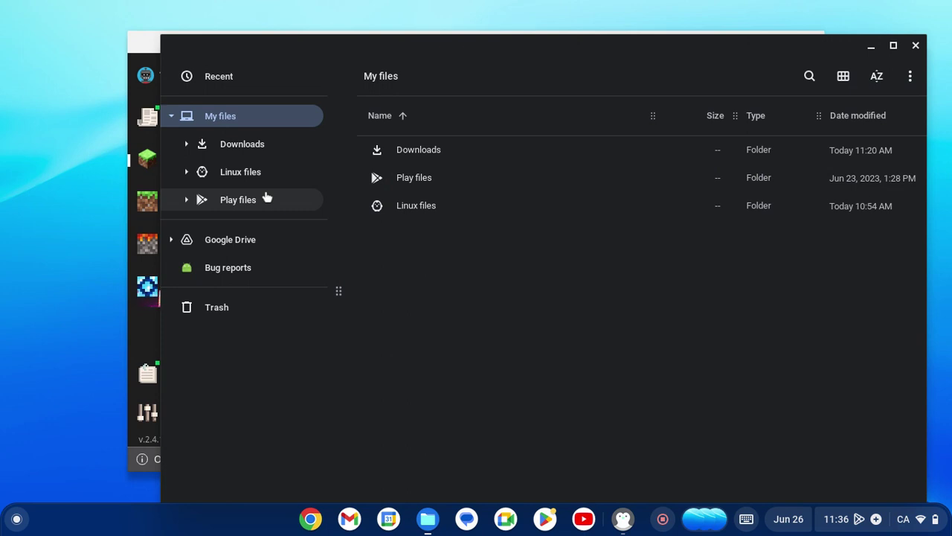
Browse Linux files > Minecraft, checking the Versions and Mods folders.
double_click(446, 206)
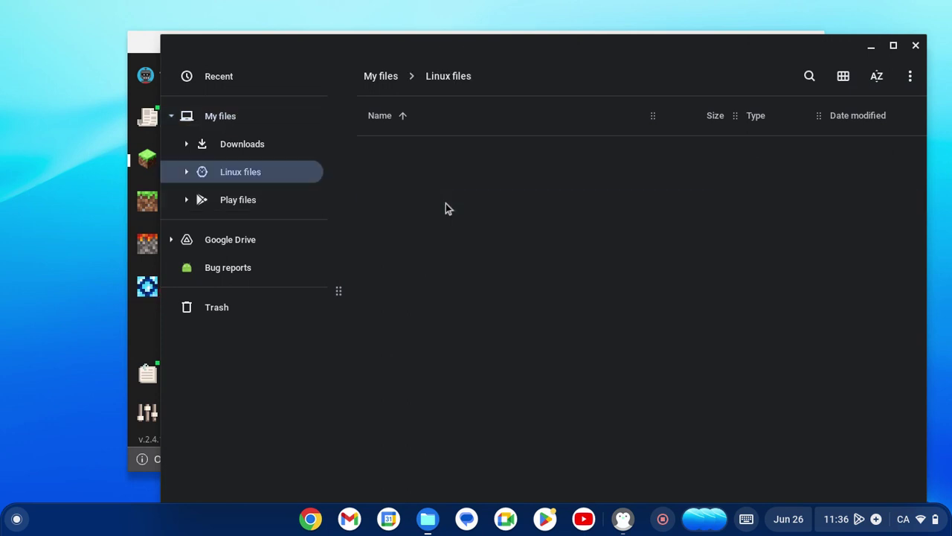
double_click(427, 214)
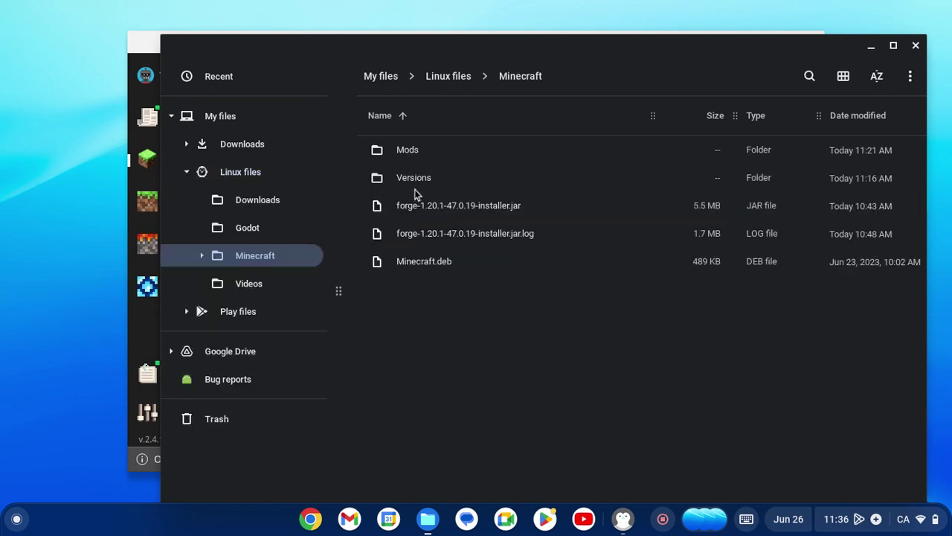
double_click(417, 173)
click(496, 79)
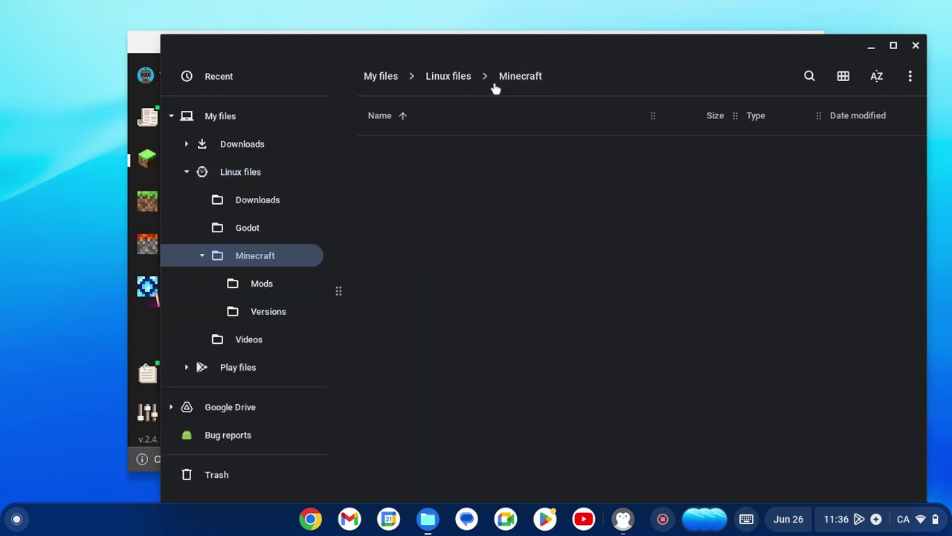
double_click(441, 149)
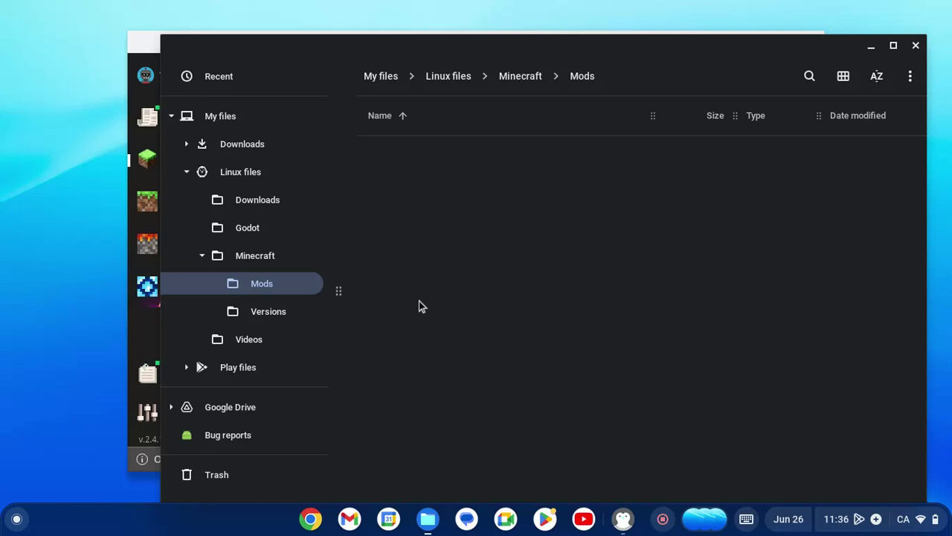
Return to Linux files and turn on Show hidden files to reveal .minecraft.
click(230, 177)
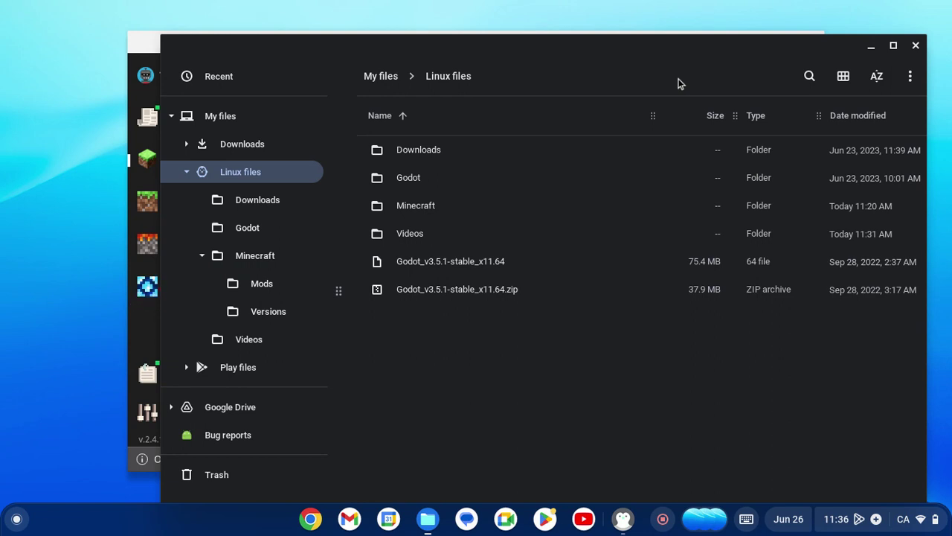
click(910, 76)
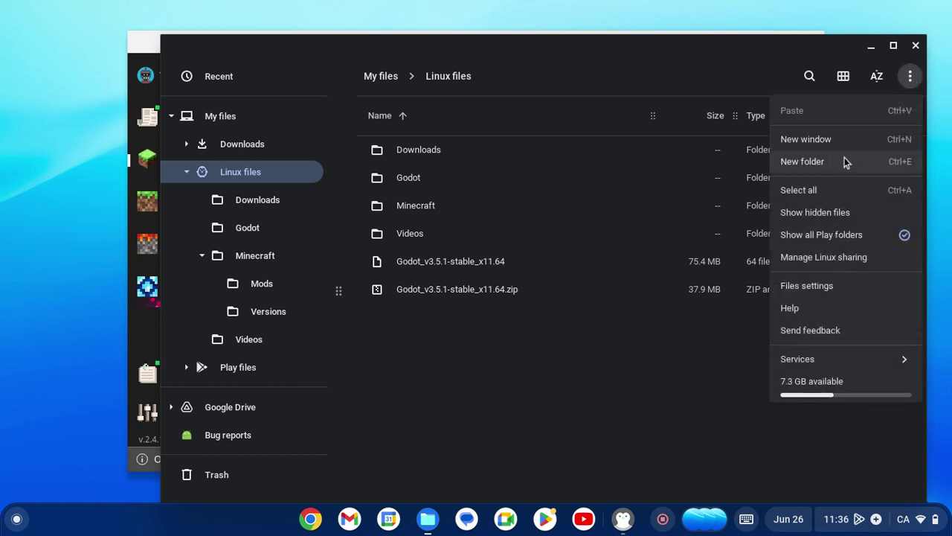
click(821, 221)
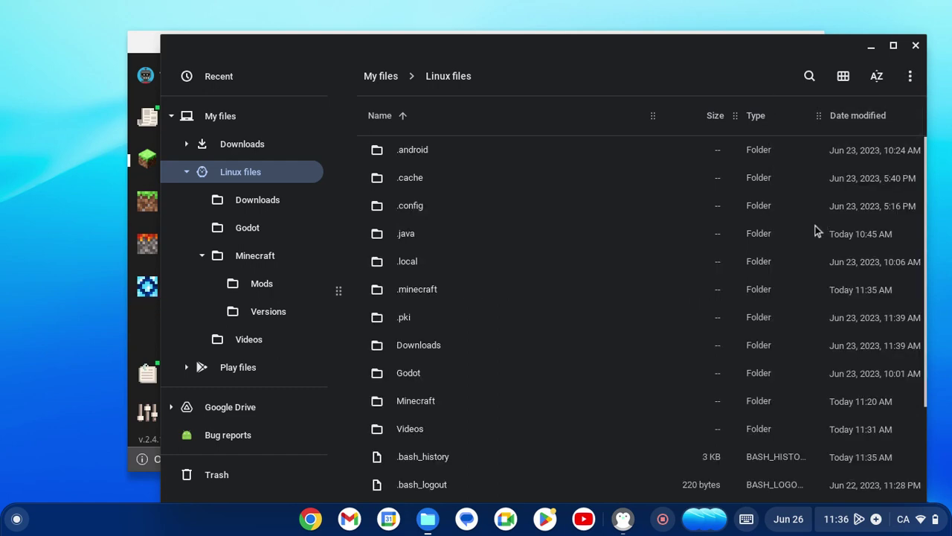
Back in Chrome, open a new tab and go to 'curseforge', which lands on the Blood Magic mod page.
click(310, 518)
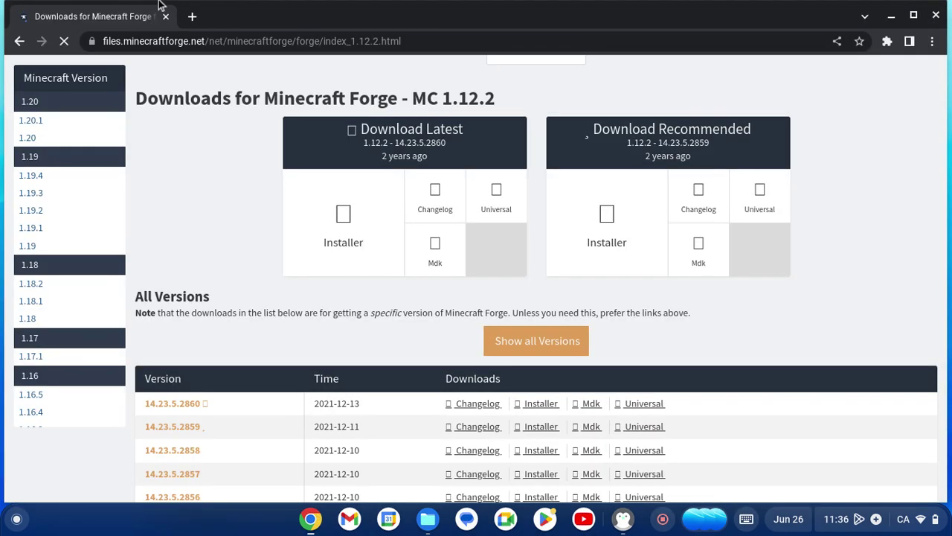
click(192, 16)
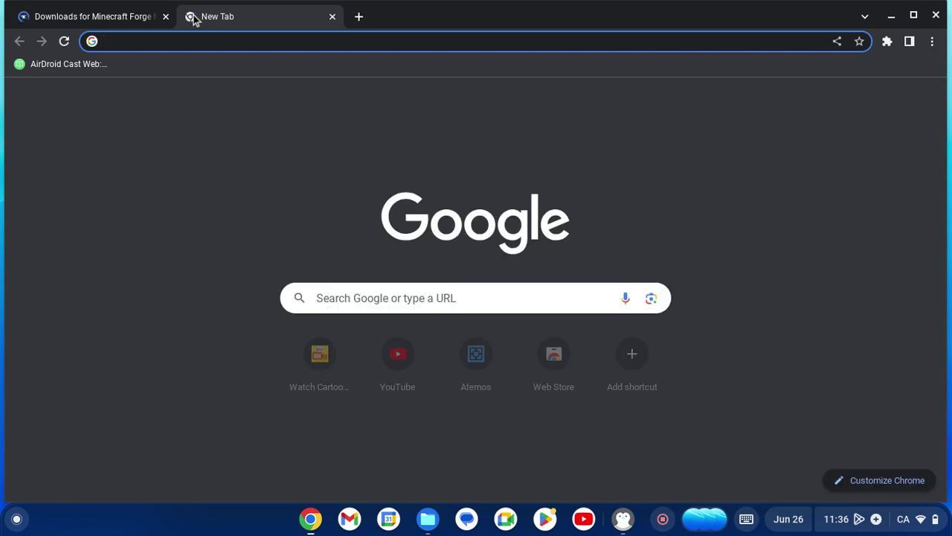
text(curseforge)
key(Return)
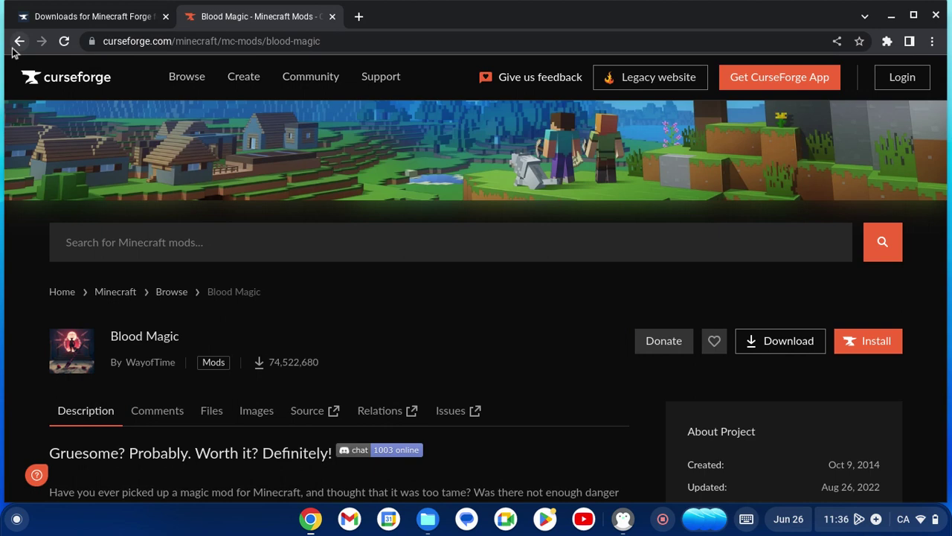
Search the web for 'curseforge mods' and open the 'Minecraft Mods - CurseForge' result.
click(15, 44)
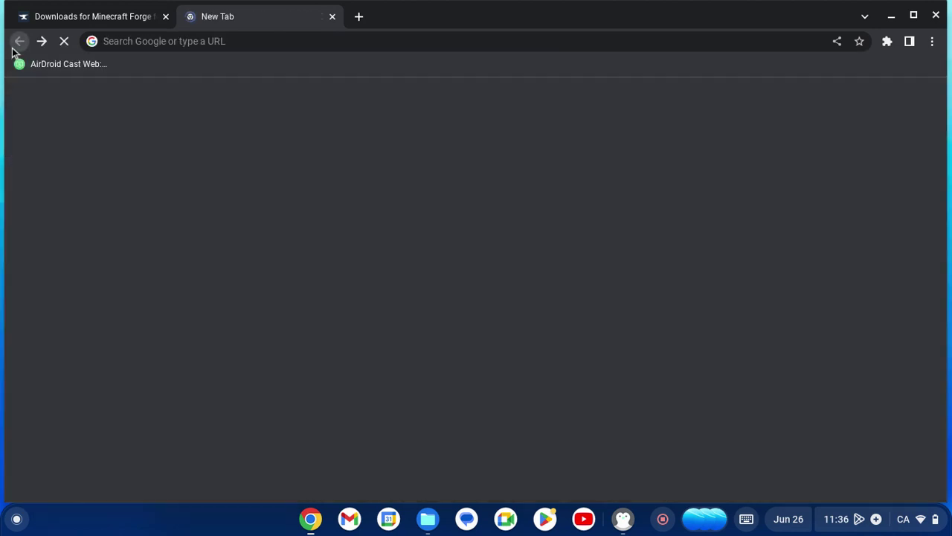
click(205, 43)
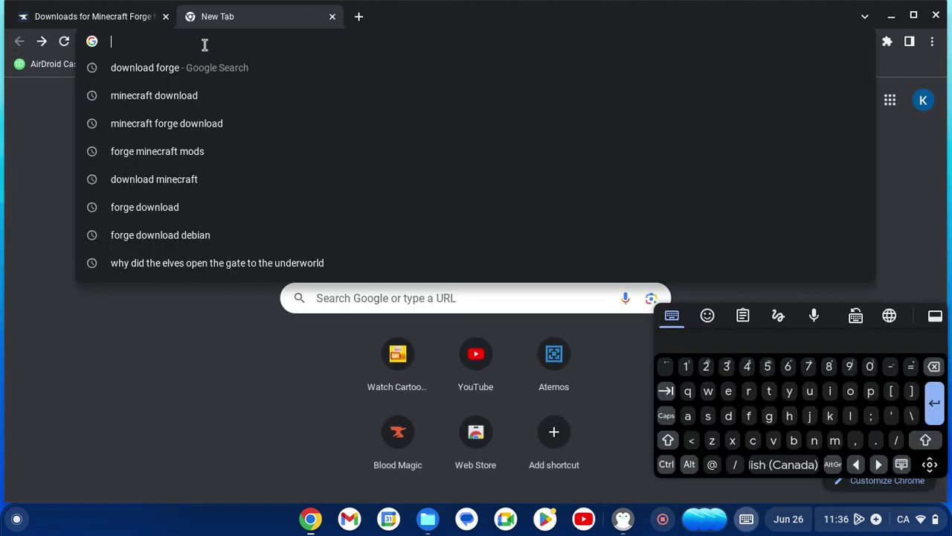
text(curs)
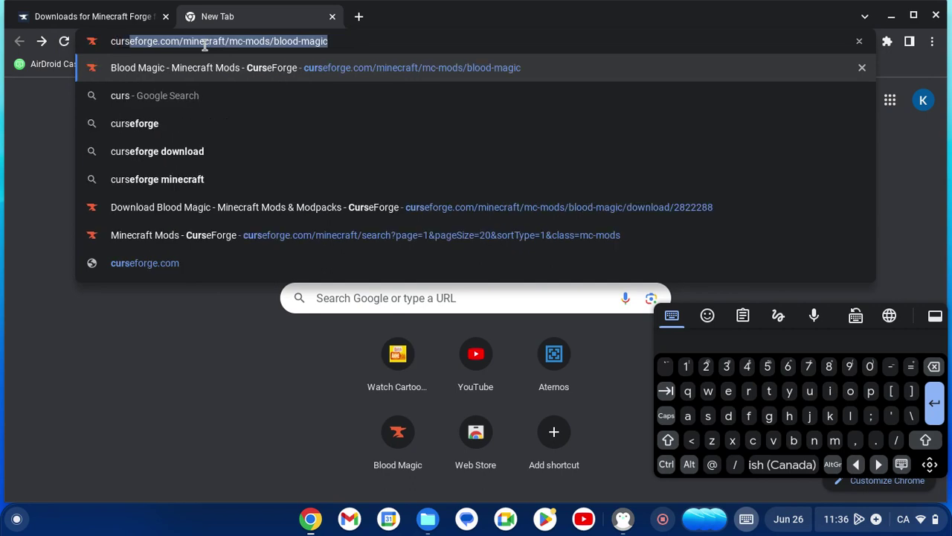
click(154, 188)
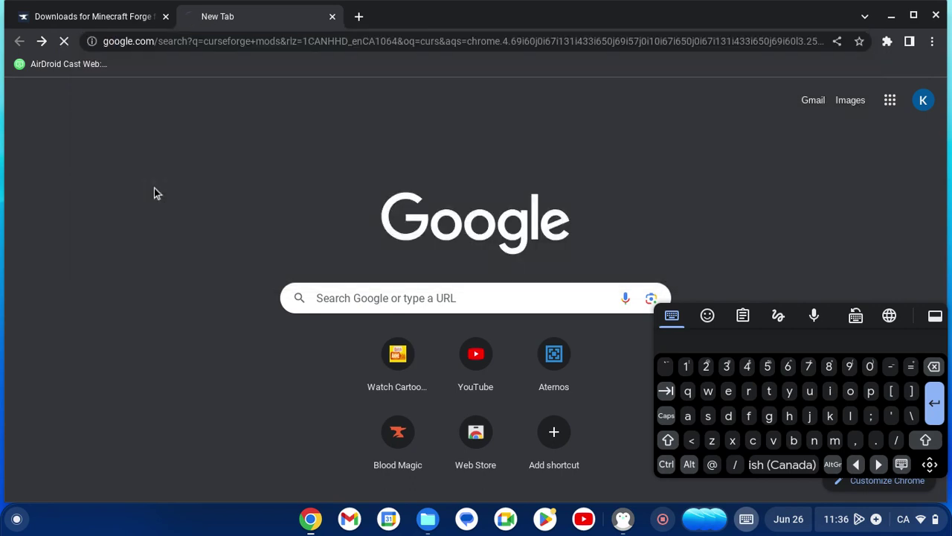
click(170, 223)
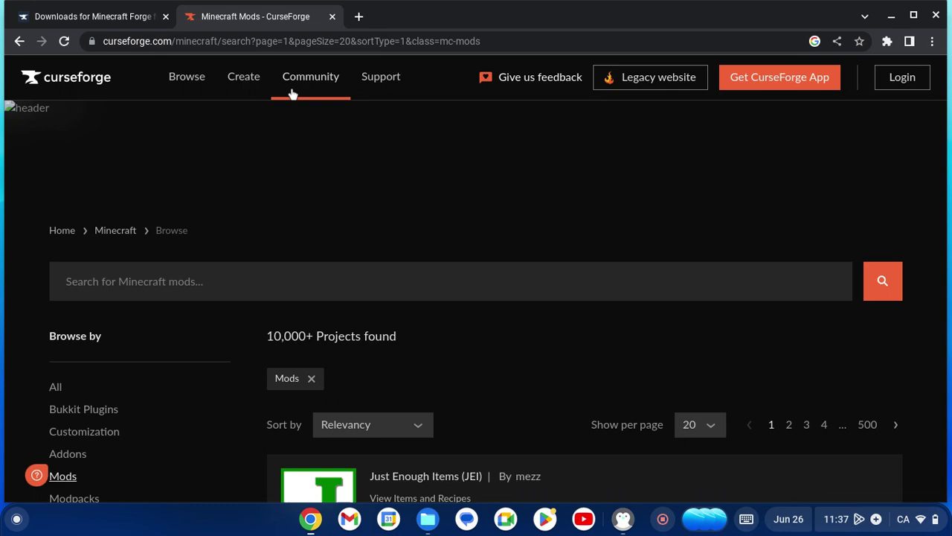
Set the Game Version filter to 1.12.2 and scroll the results to JourneyMap.
scroll(285, 189, down, 10)
scroll(172, 243, up, 5)
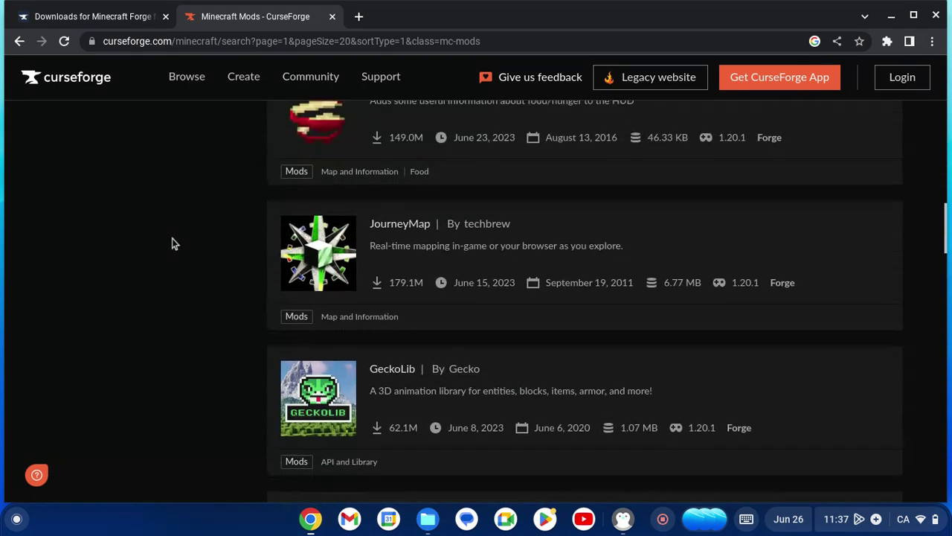
scroll(171, 243, up, 5)
click(95, 356)
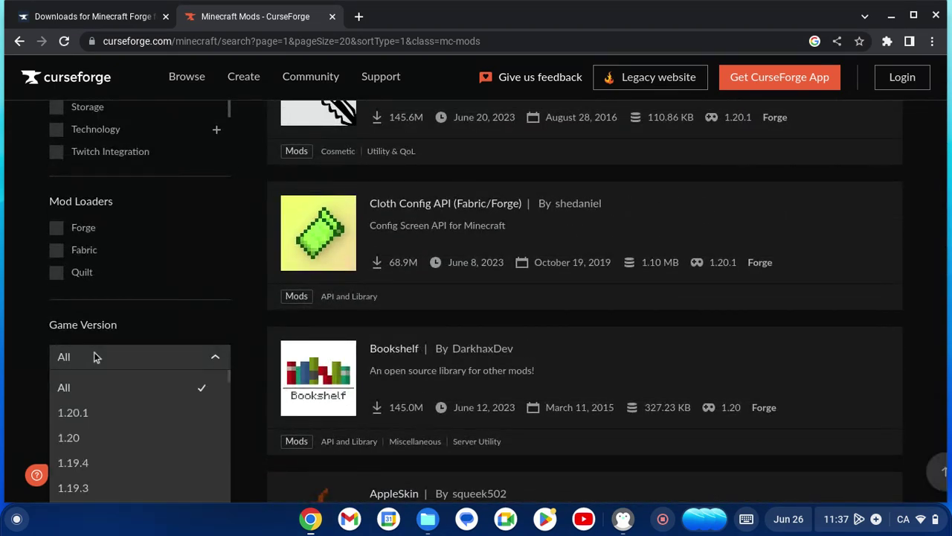
scroll(94, 430, down, 8)
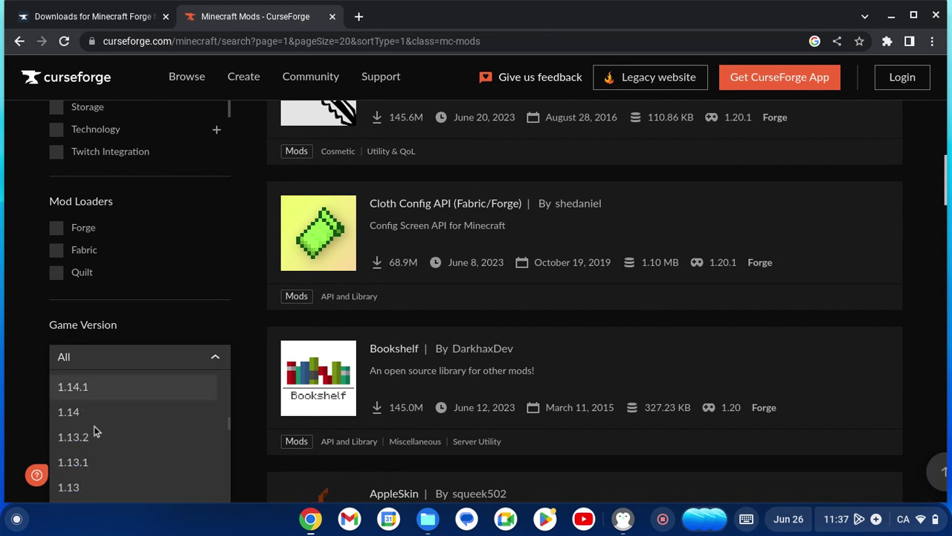
scroll(94, 430, down, 2)
click(92, 431)
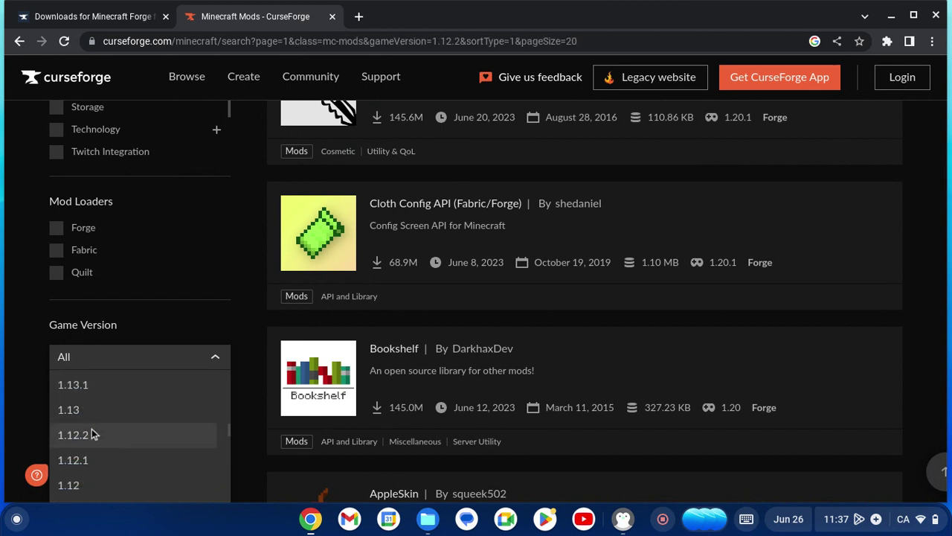
scroll(625, 399, up, 2)
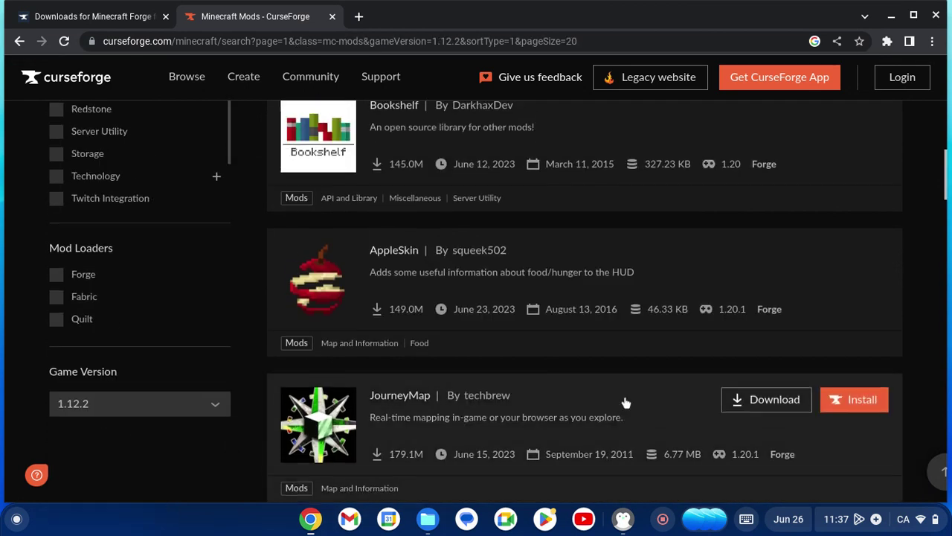
scroll(625, 399, down, 2)
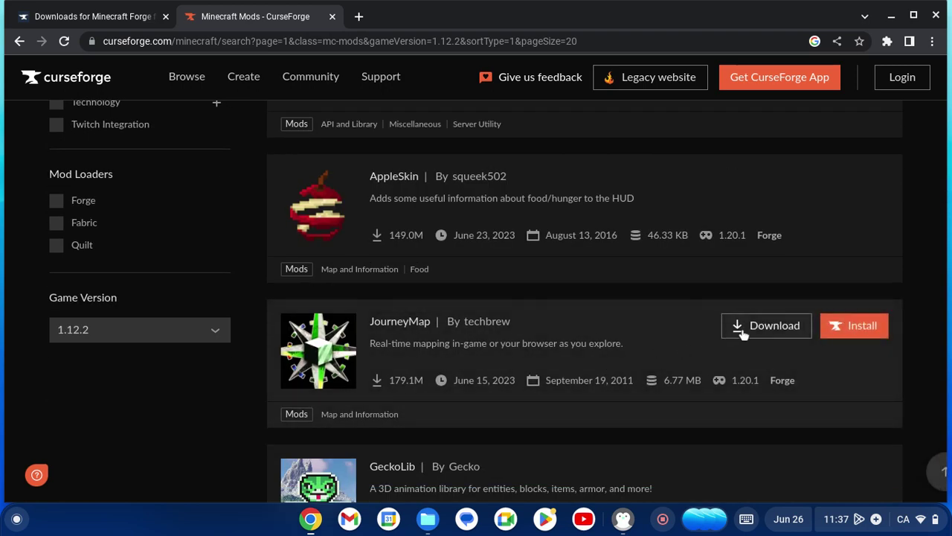
Start the JourneyMap download, then cancel saving journeymap-1.20.1-5.9.9-forge.jar.
click(767, 326)
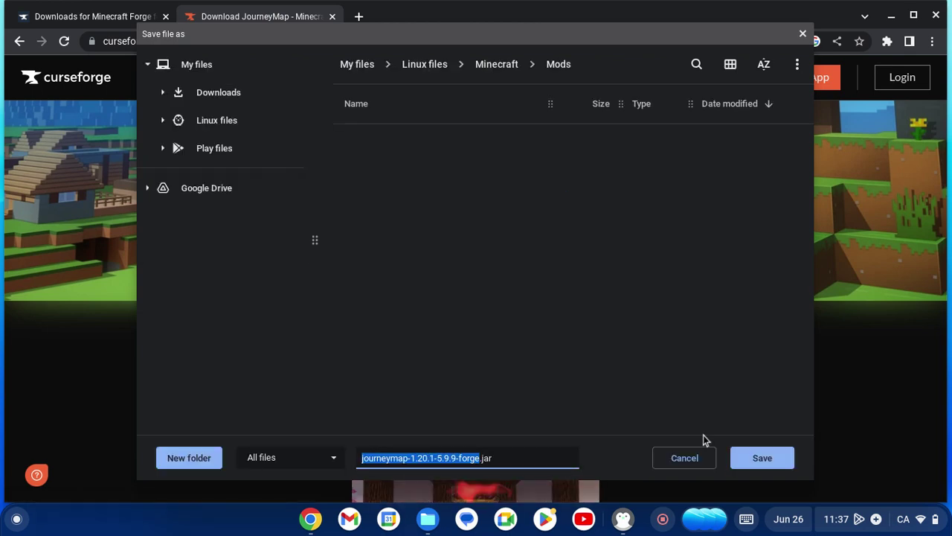
click(672, 470)
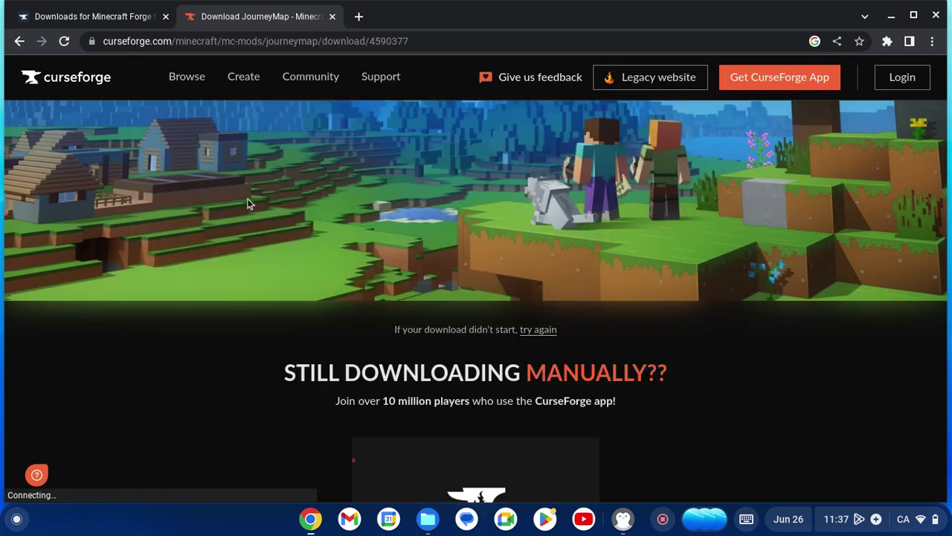
Return to the filtered list, open the JourneyMap page and show all its file releases.
click(18, 42)
mouse_move(580, 350)
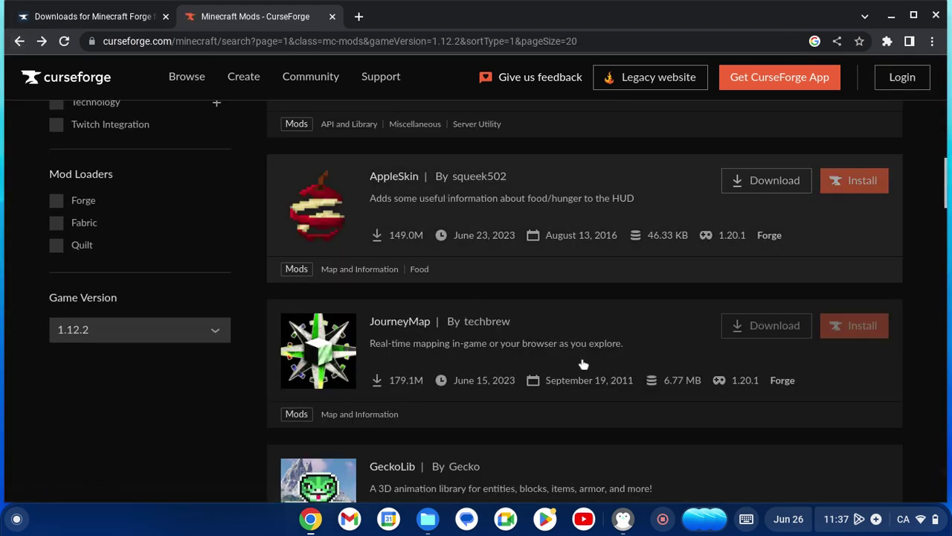
click(546, 348)
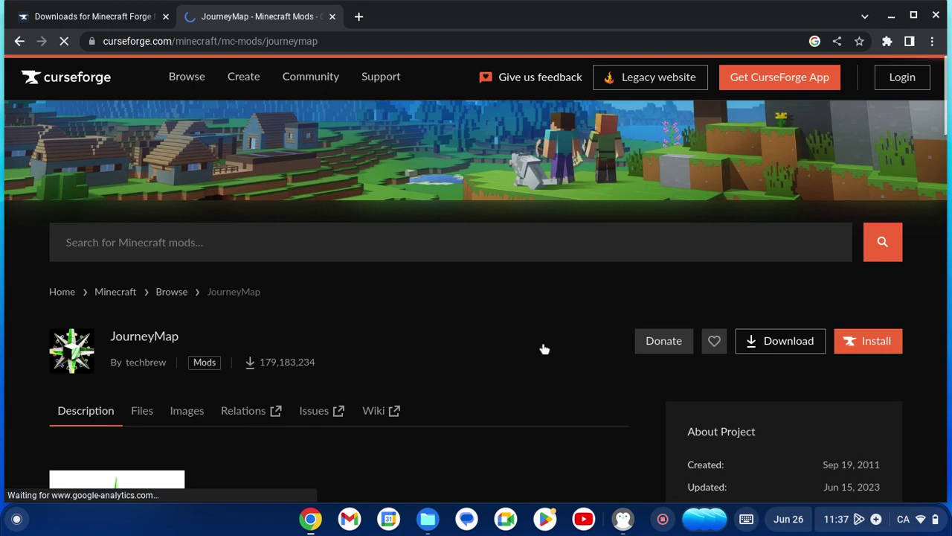
scroll(887, 415, down, 4)
scroll(888, 415, down, 7)
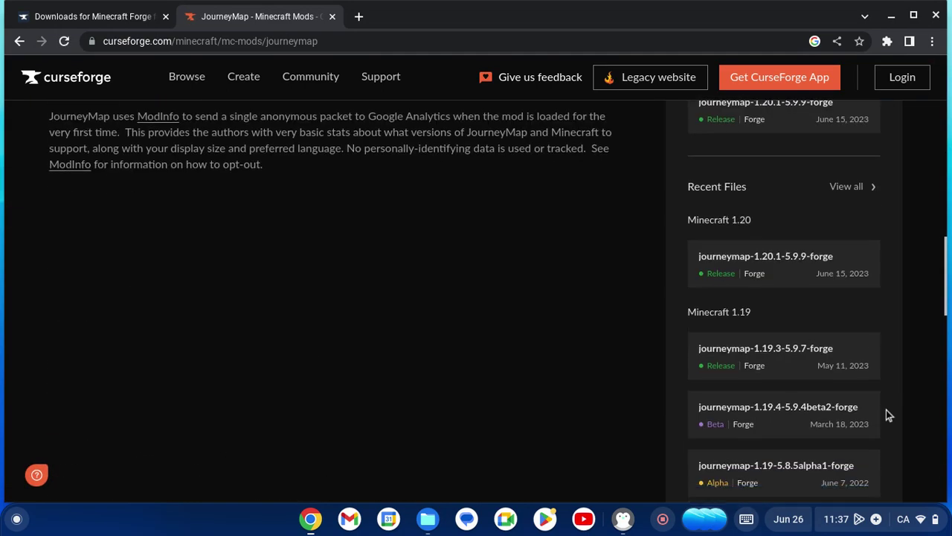
scroll(767, 278, down, 10)
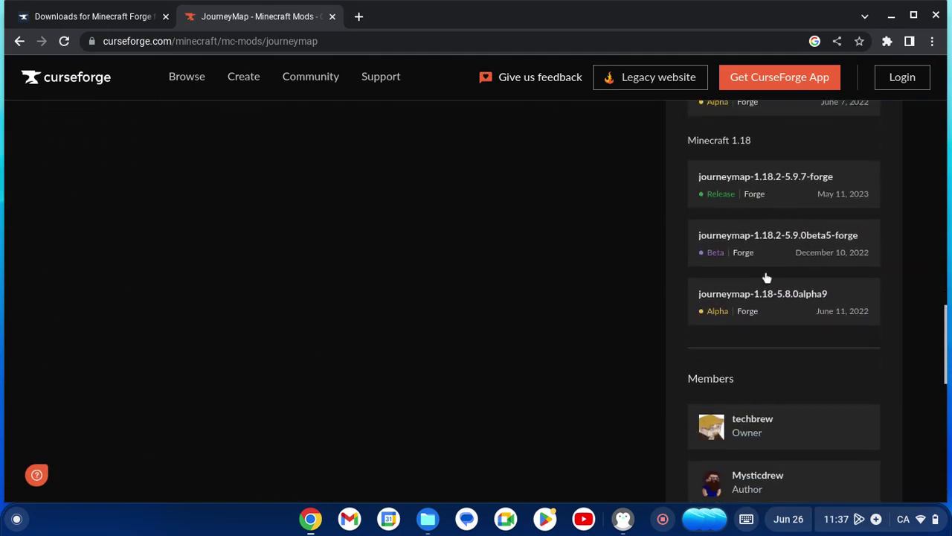
scroll(766, 278, up, 5)
scroll(766, 278, up, 5)
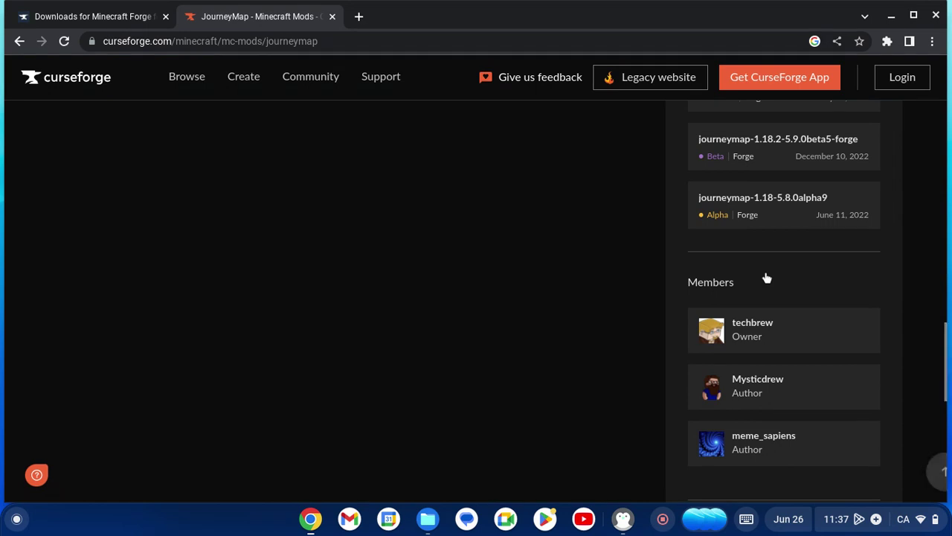
scroll(767, 278, up, 2)
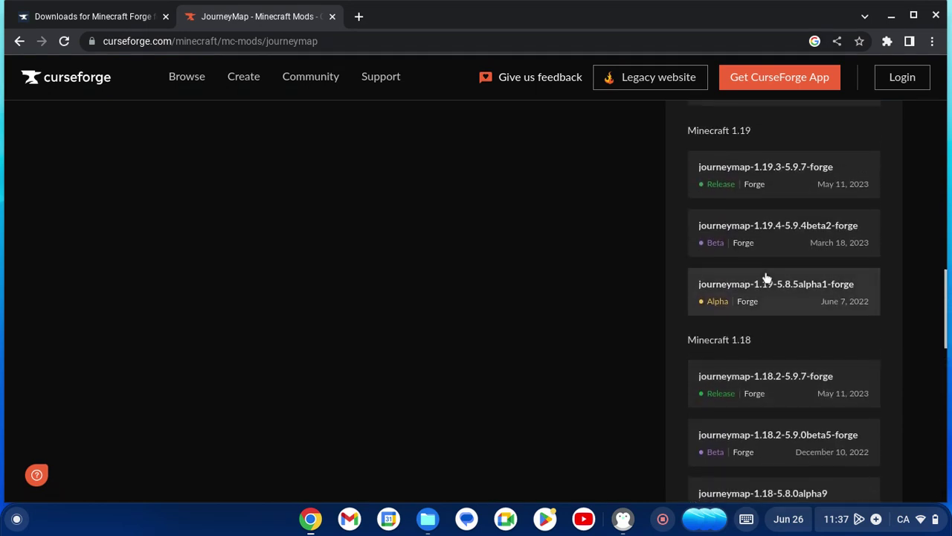
scroll(767, 278, up, 4)
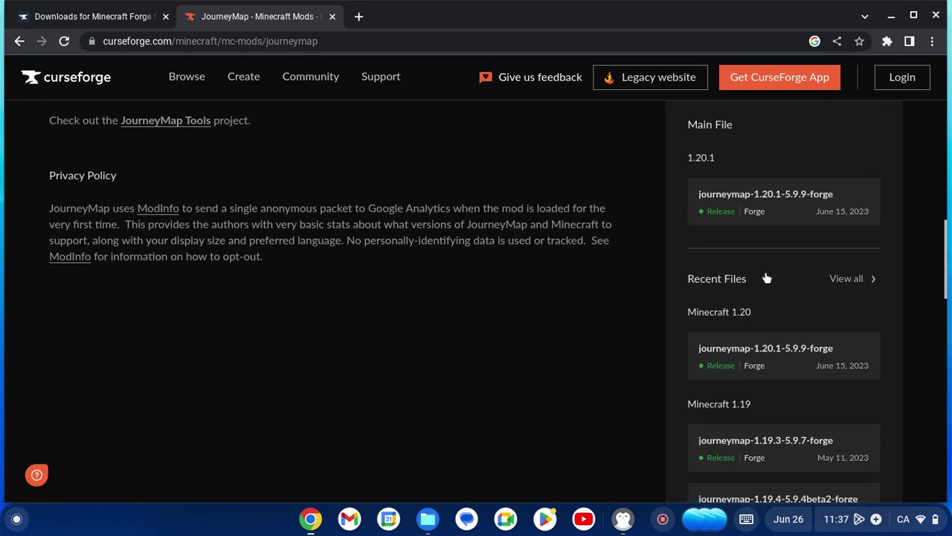
click(846, 279)
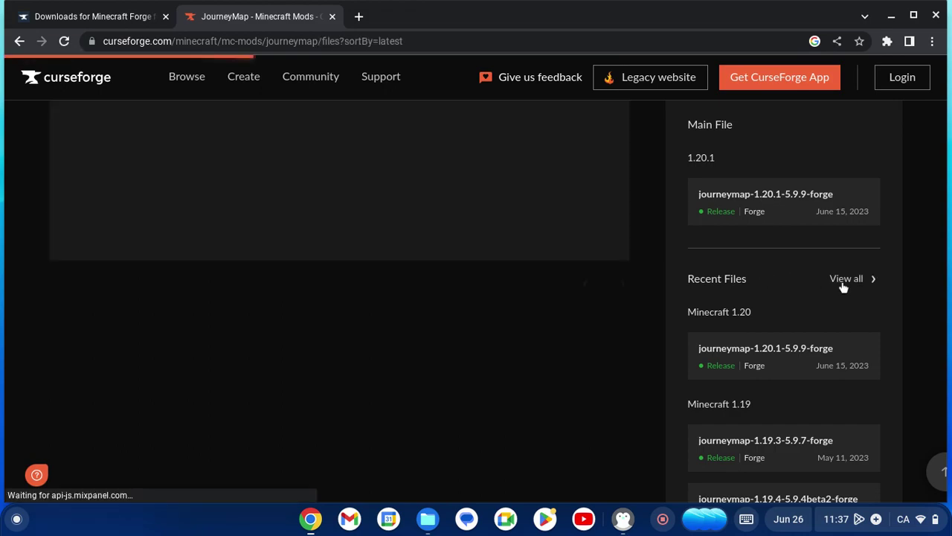
Page through the JourneyMap files from page 2 onward toward older releases.
scroll(616, 262, up, 2)
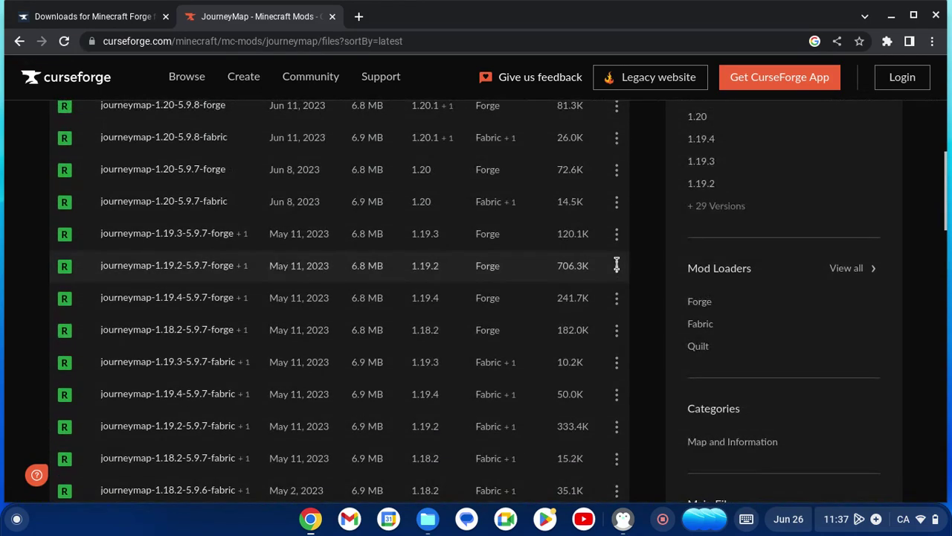
scroll(616, 261, down, 7)
scroll(616, 262, up, 4)
scroll(616, 257, up, 3)
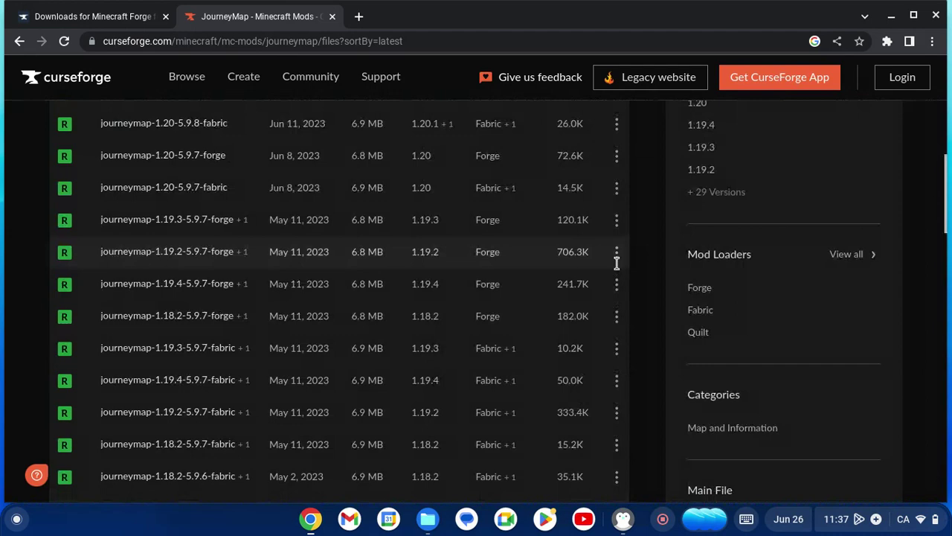
scroll(595, 238, down, 6)
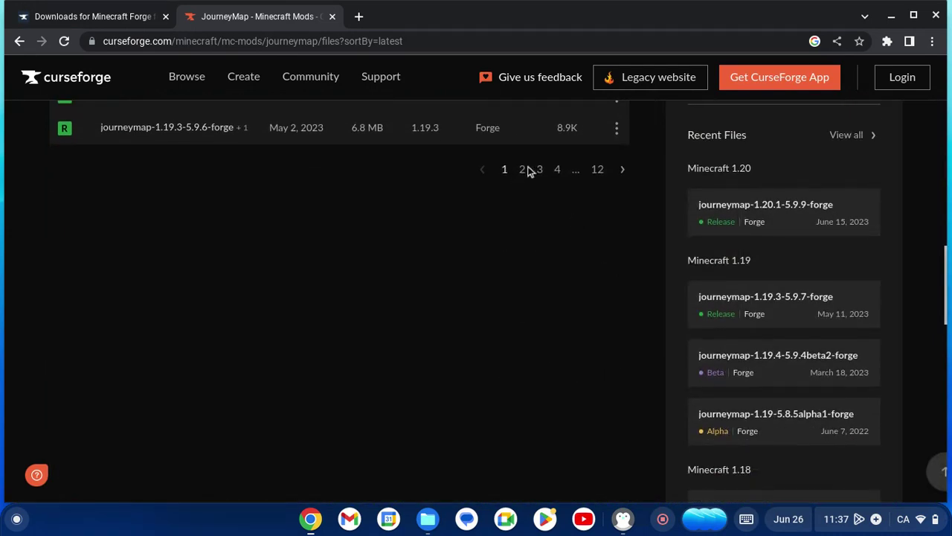
click(623, 170)
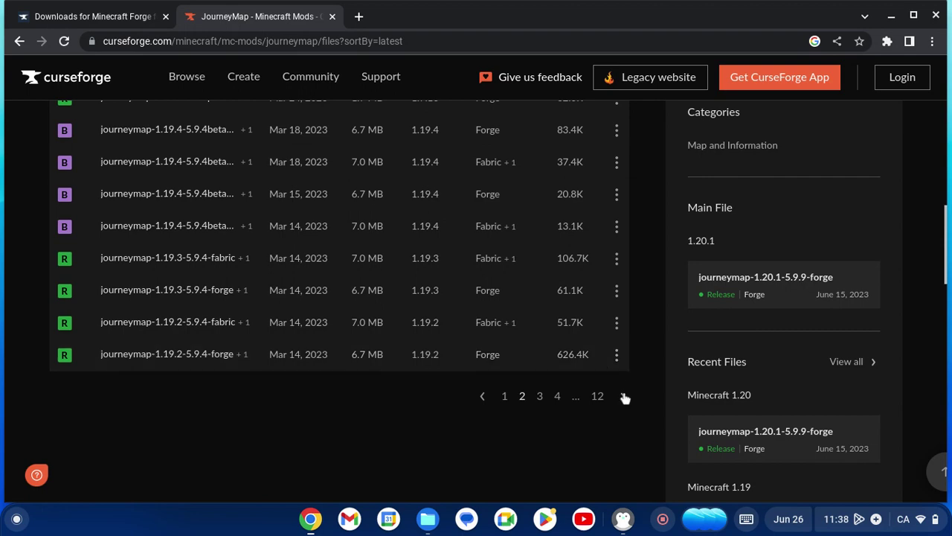
click(624, 397)
click(627, 402)
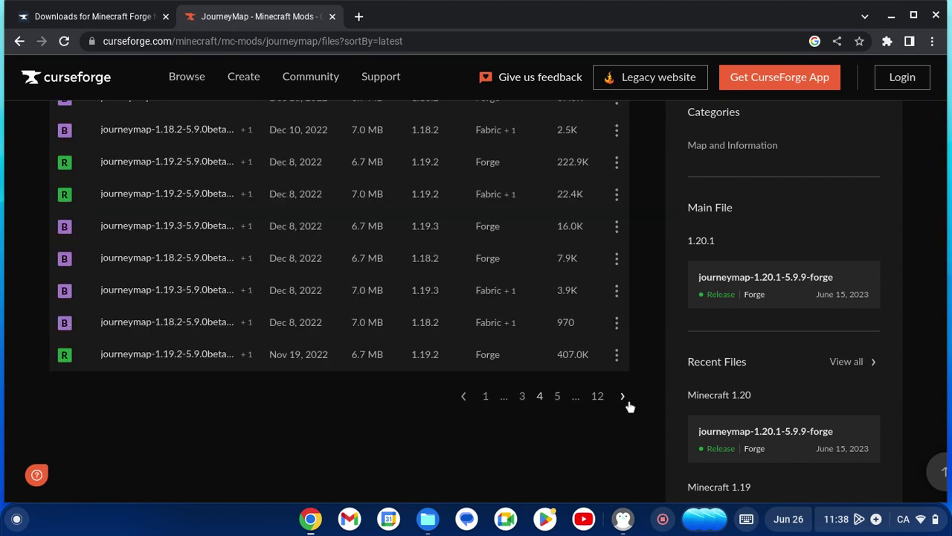
click(627, 402)
click(624, 396)
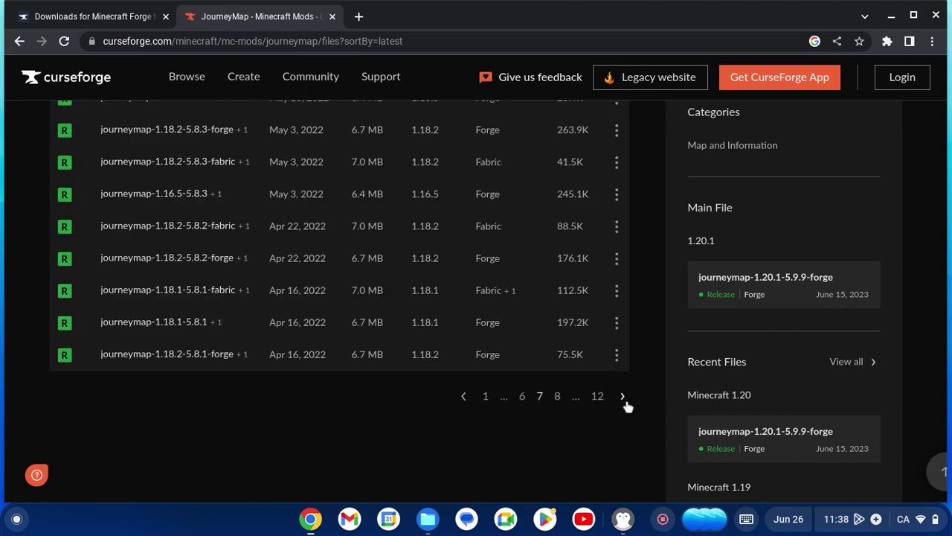
click(623, 396)
click(623, 397)
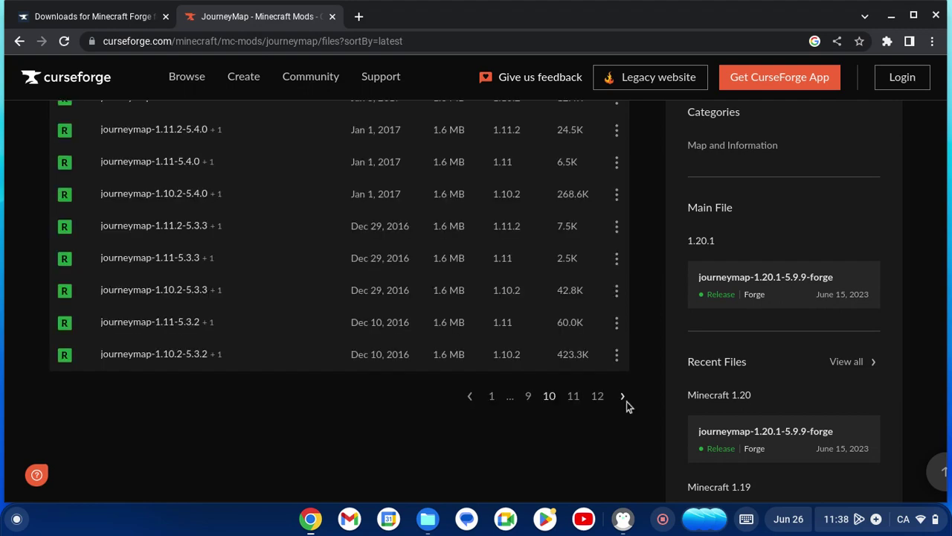
Step back to newer files and settle on page 8, headed by journeymap-1.12.2-5.5.9.
scroll(476, 389, up, 7)
scroll(476, 389, down, 7)
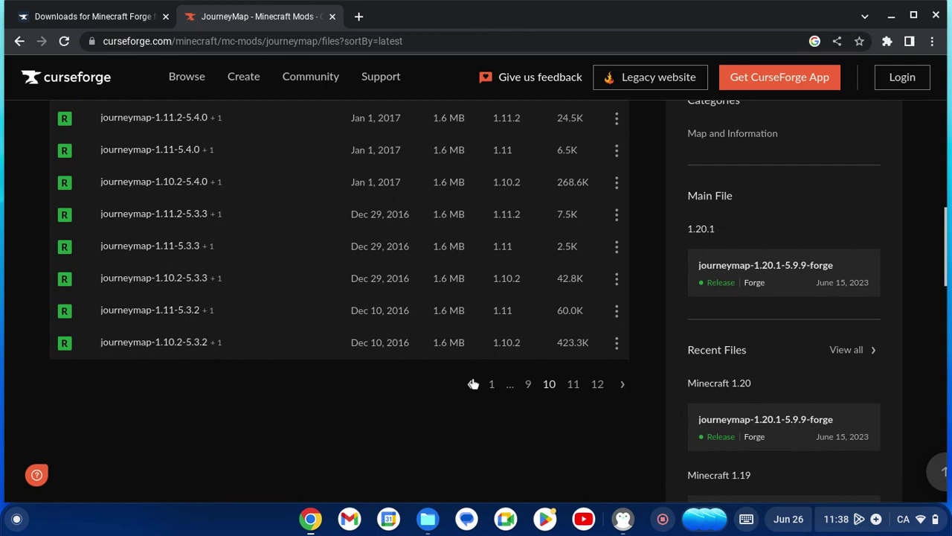
click(473, 384)
scroll(361, 334, up, 5)
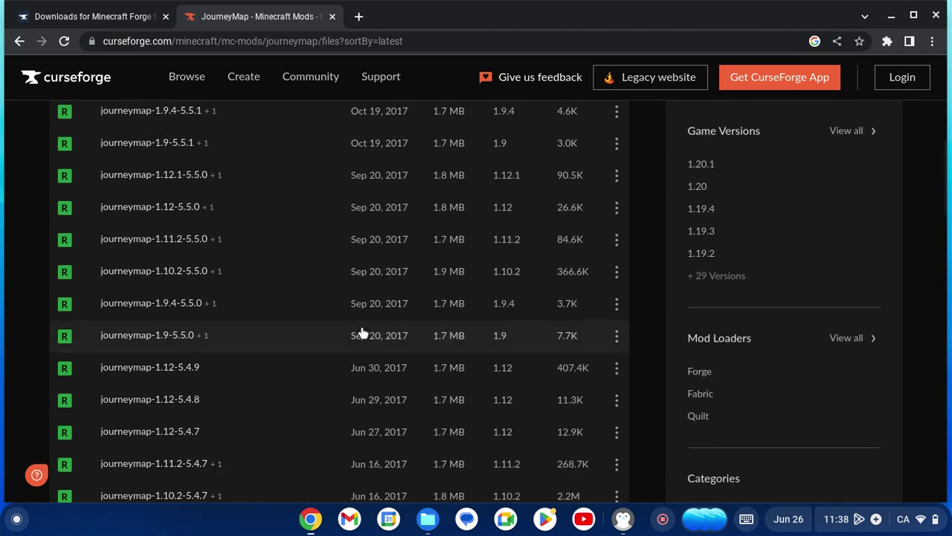
scroll(235, 223, up, 1)
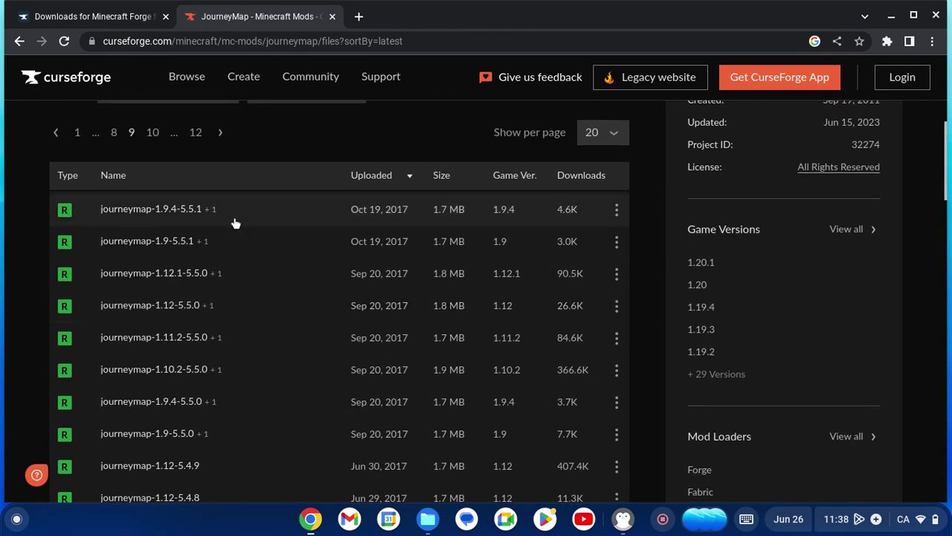
scroll(240, 271, down, 1)
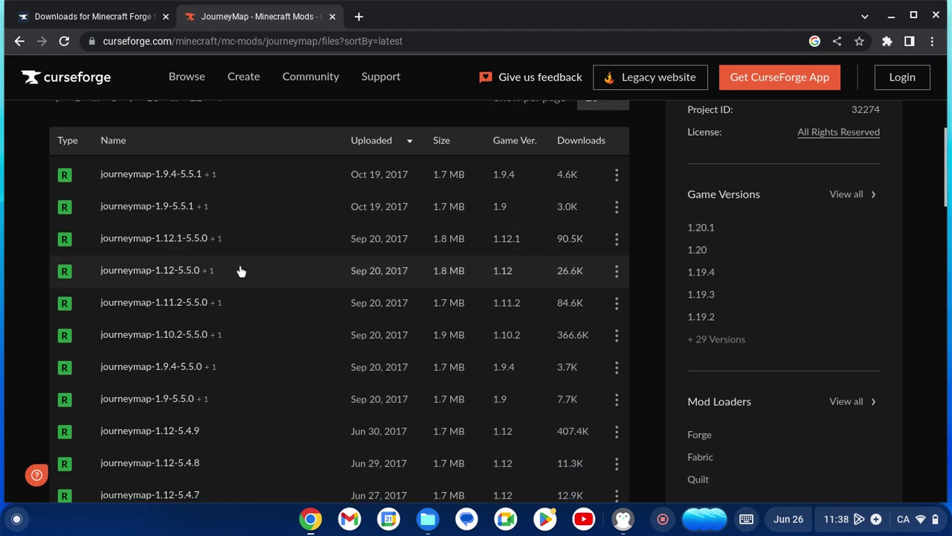
scroll(241, 272, down, 3)
scroll(240, 271, down, 5)
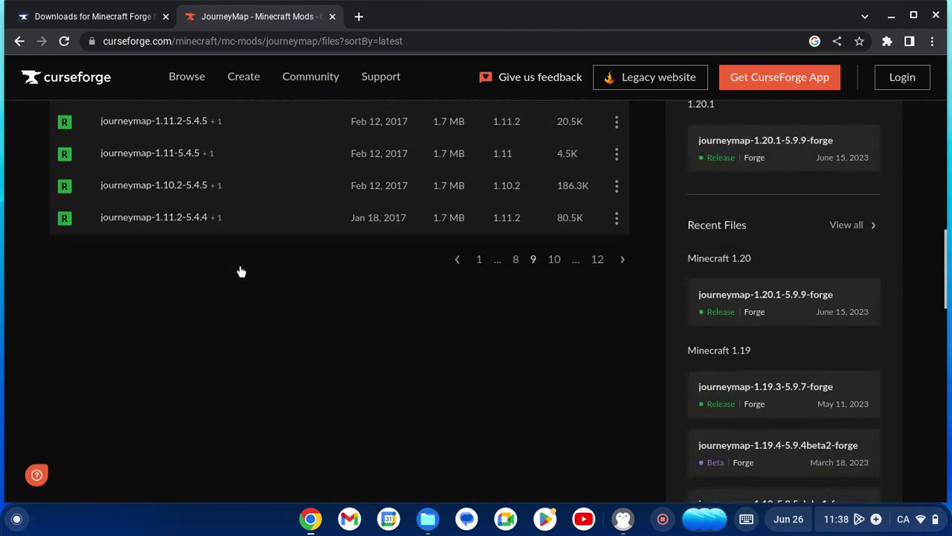
click(515, 258)
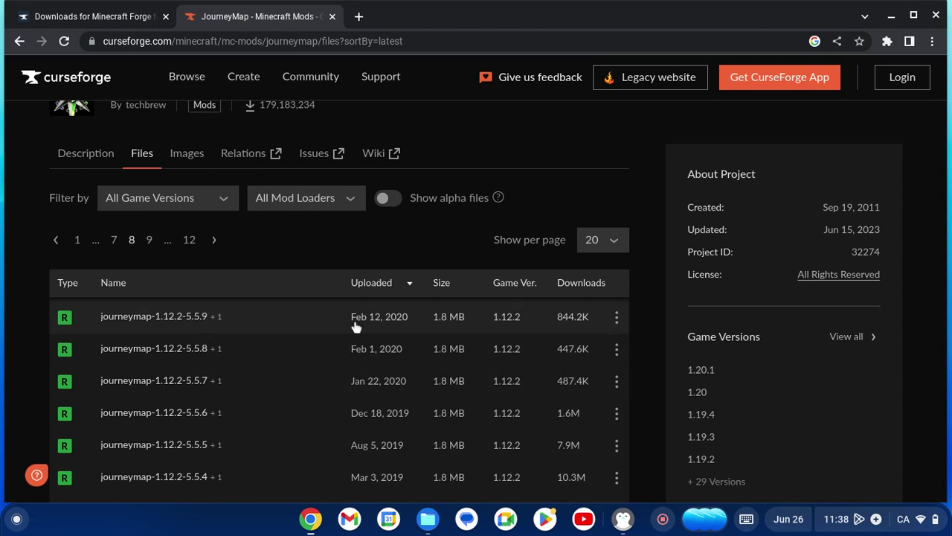
Download journeymap-1.12.2-5.5.9.jar into Linux files > Minecraft > Mods, then close Chrome.
click(182, 328)
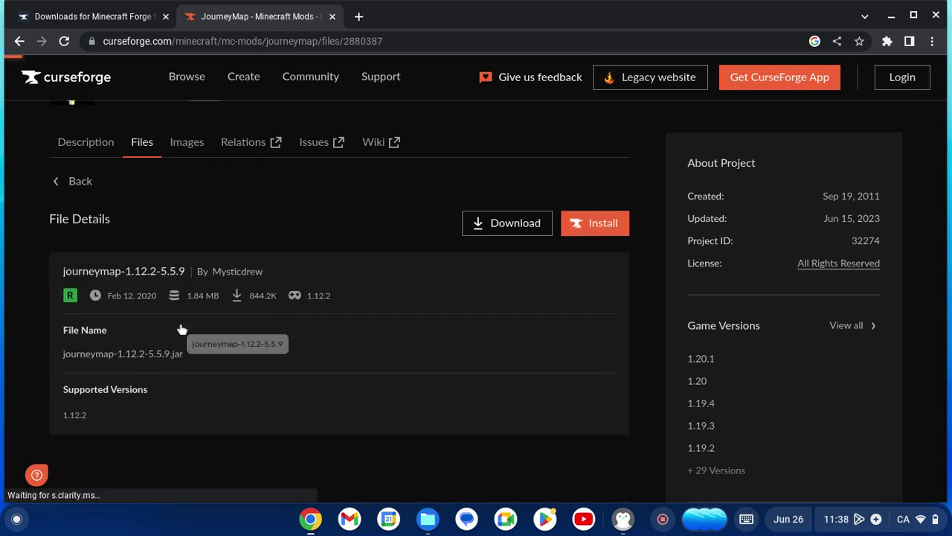
click(535, 215)
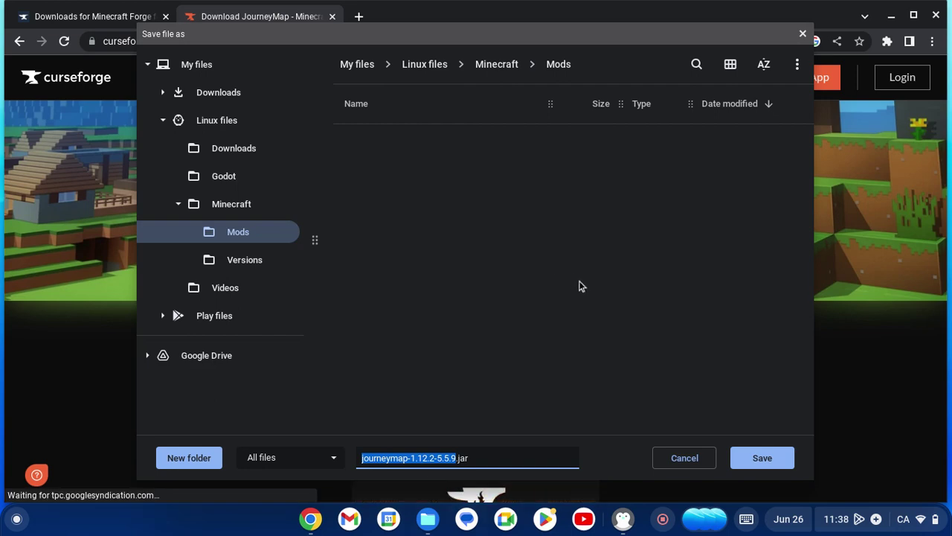
click(774, 466)
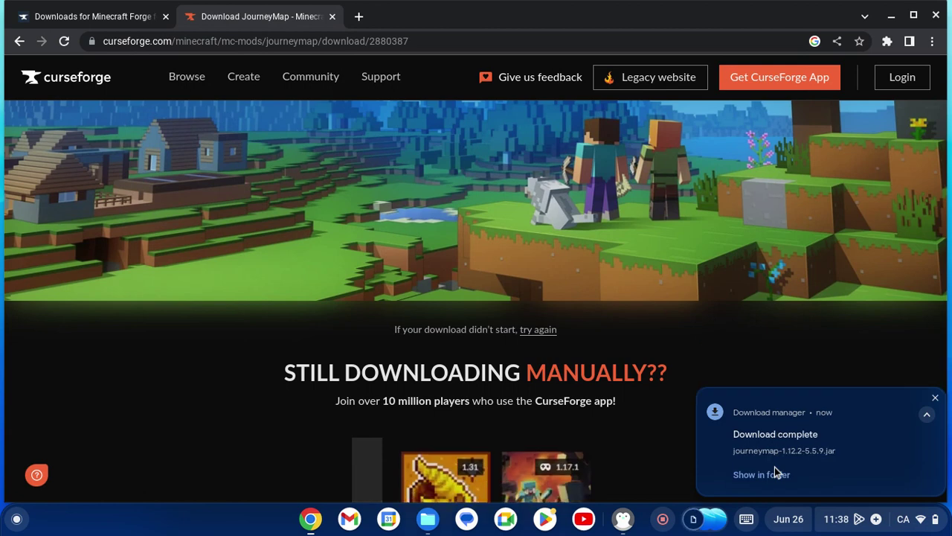
click(934, 15)
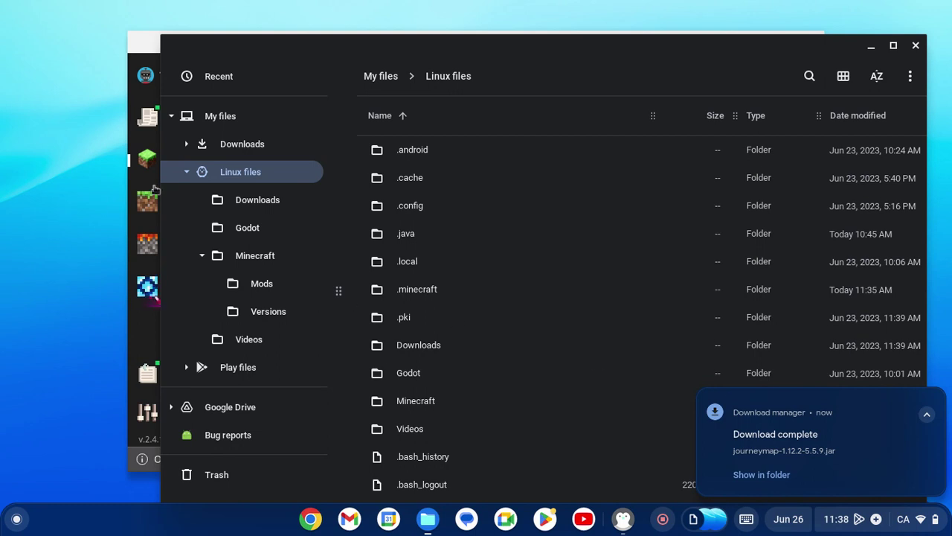
Open .minecraft under Linux files and delete its old mods folder.
click(237, 198)
click(238, 176)
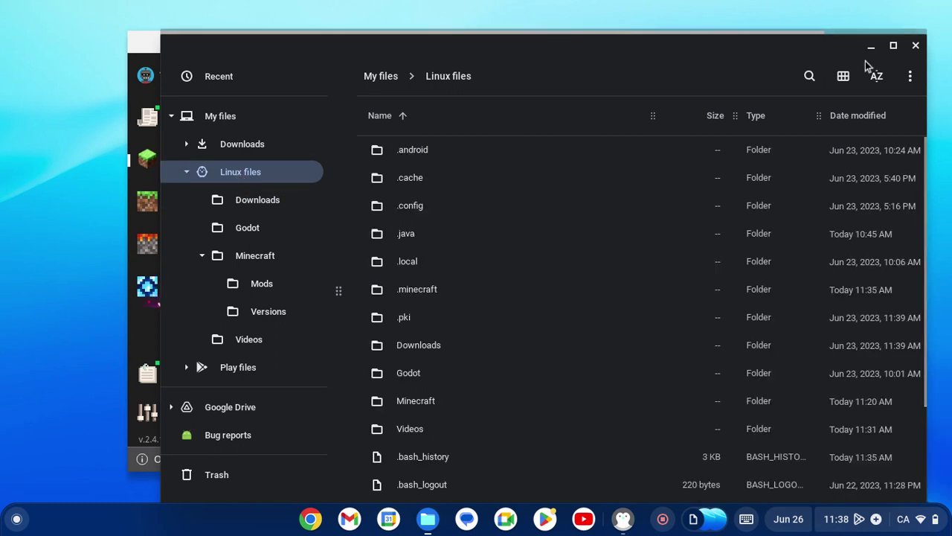
click(910, 75)
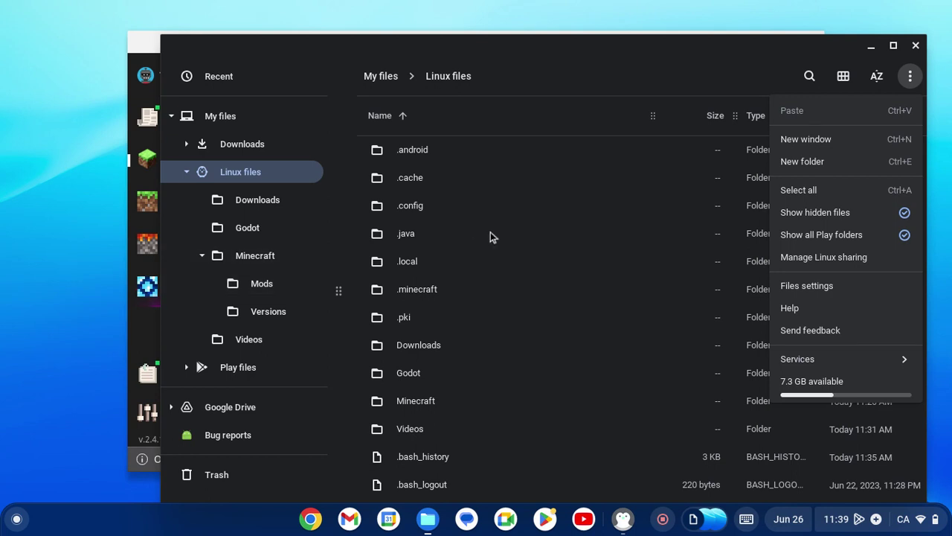
double_click(420, 295)
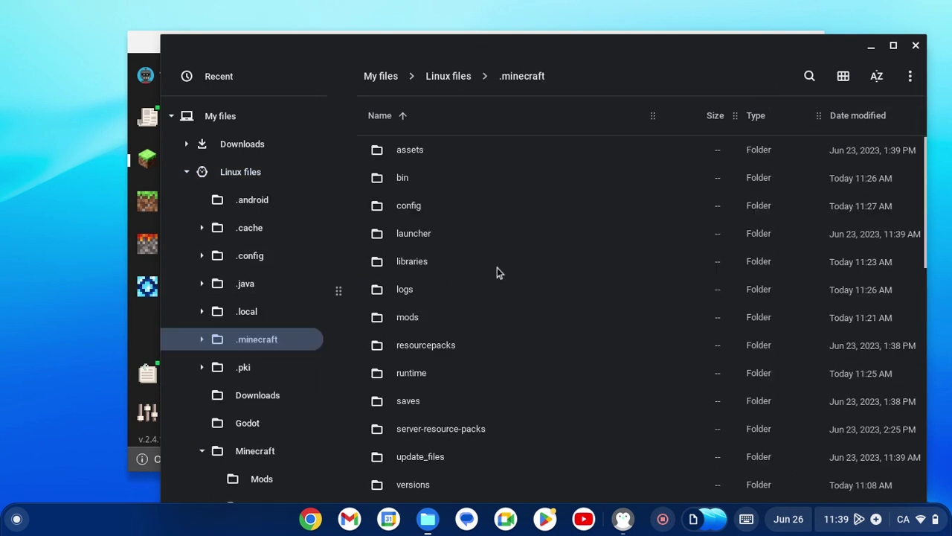
right_click(416, 323)
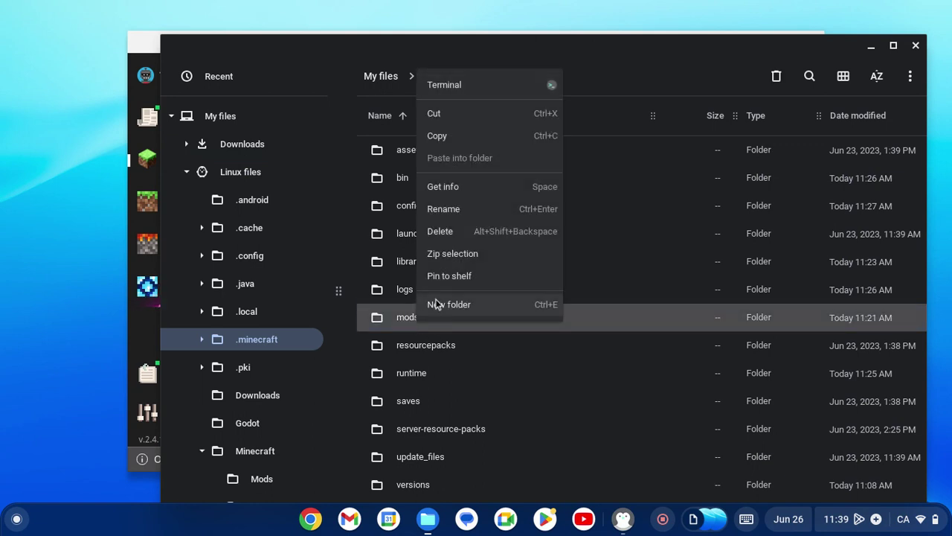
click(460, 232)
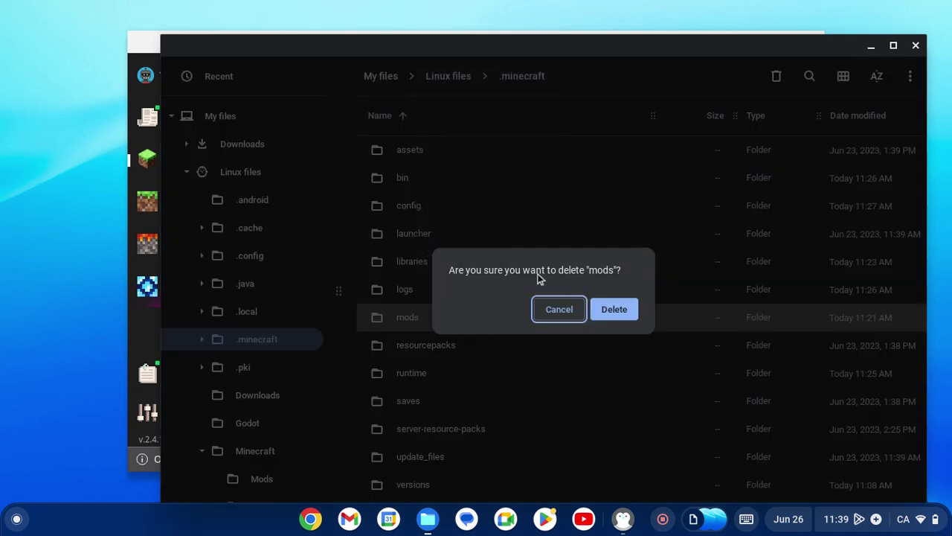
click(602, 309)
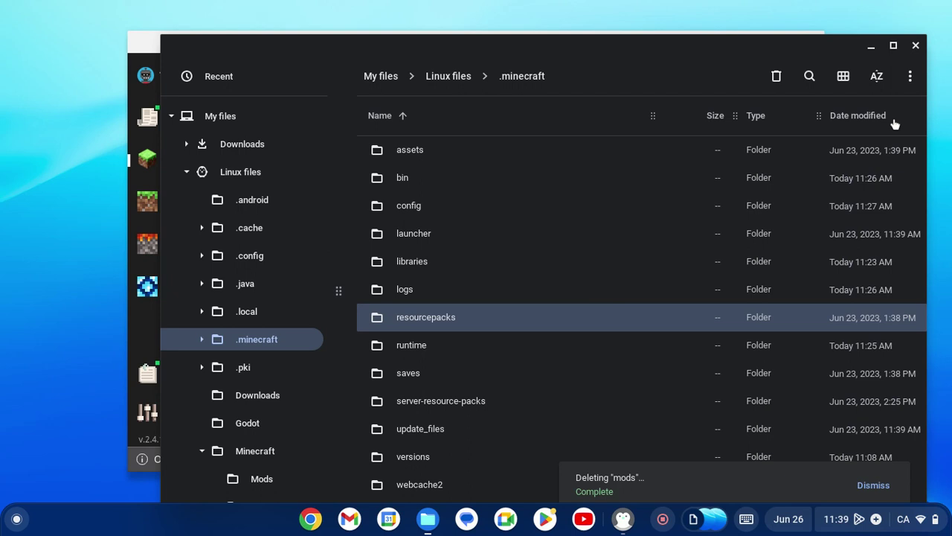
Create a new folder inside .minecraft named mods.
click(910, 76)
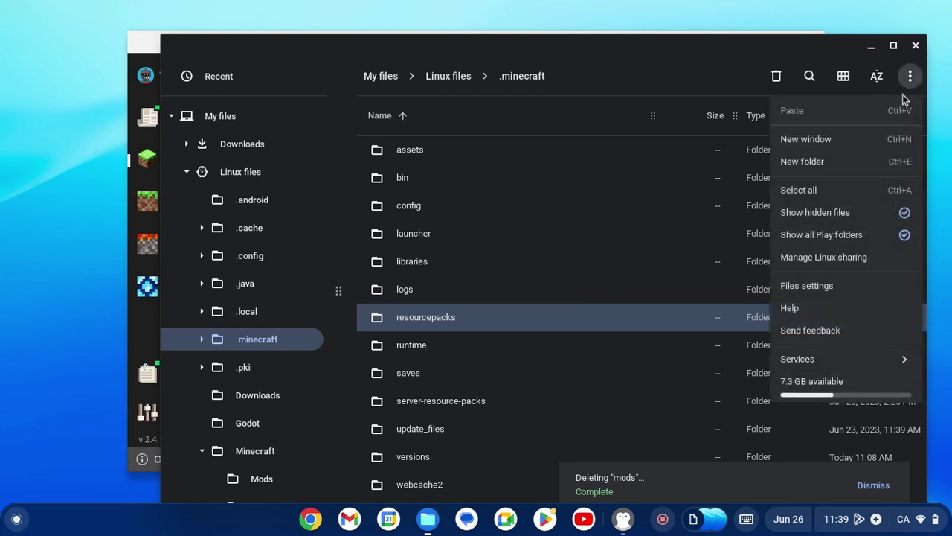
click(839, 170)
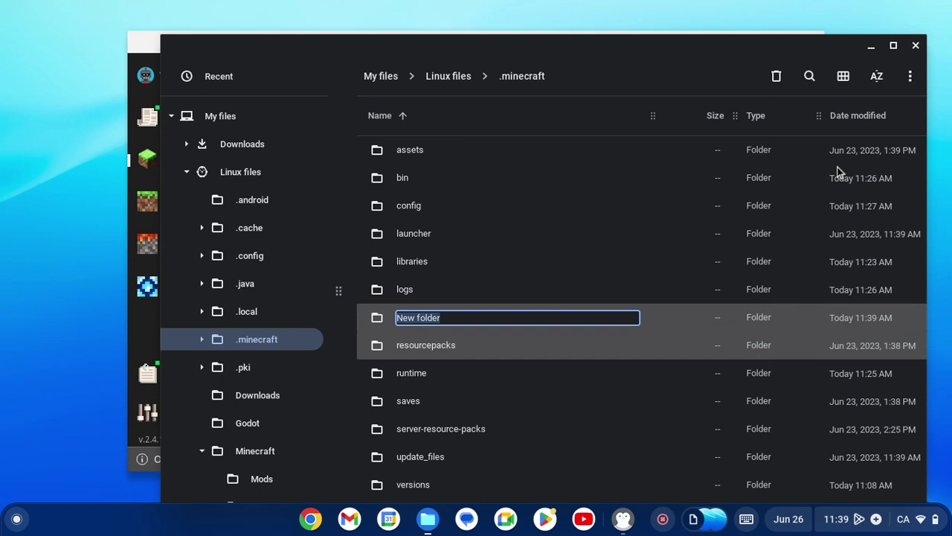
key(BackSpace)
key(Return)
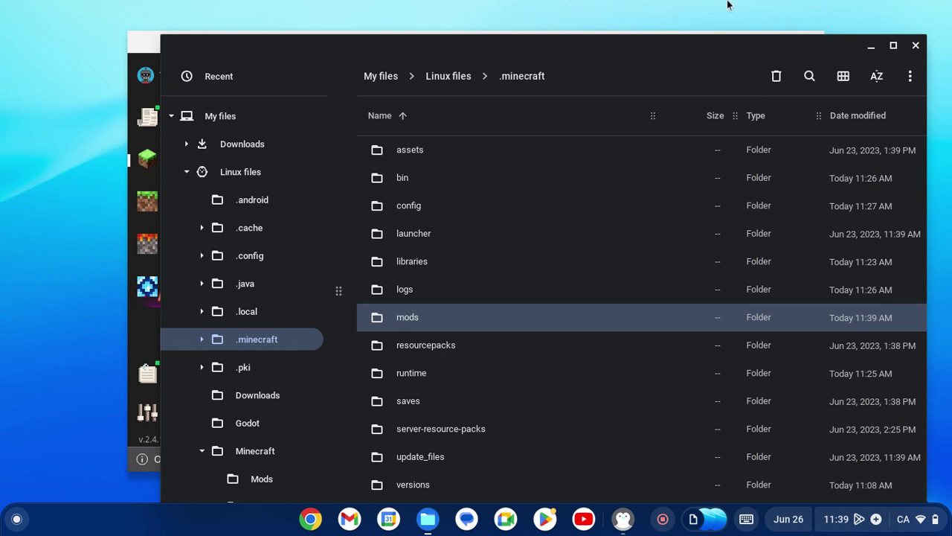
Move journeymap-1.12.2-5.5.9.jar from Minecraft/Mods into .minecraft/mods and confirm it arrived.
click(220, 169)
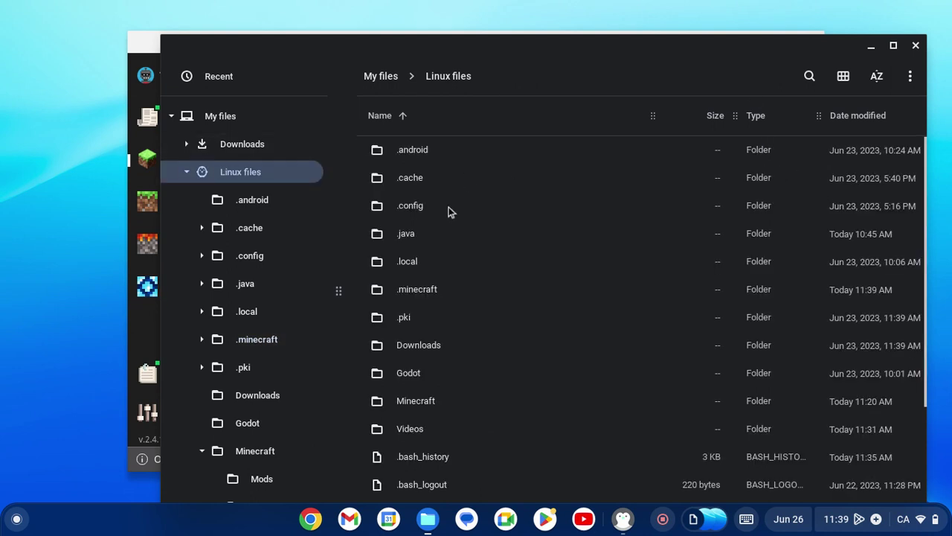
double_click(425, 400)
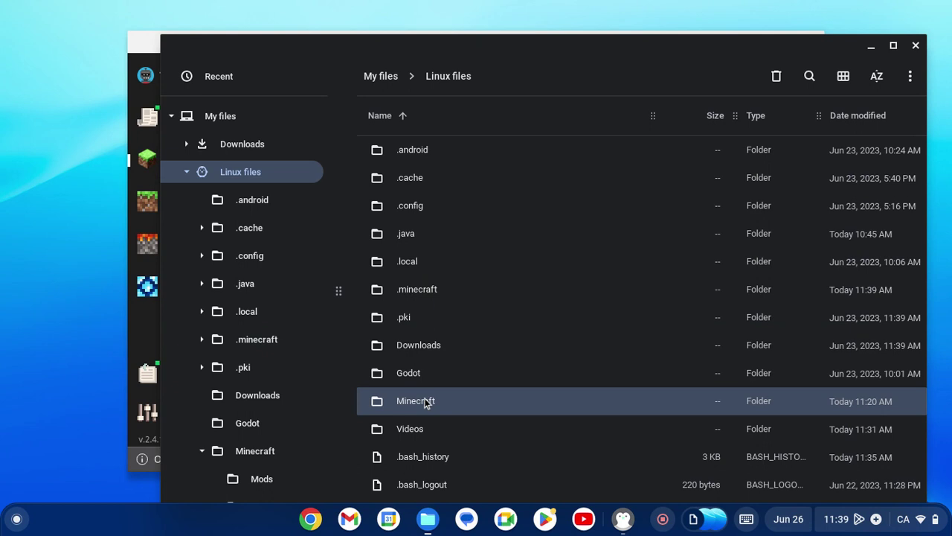
double_click(436, 152)
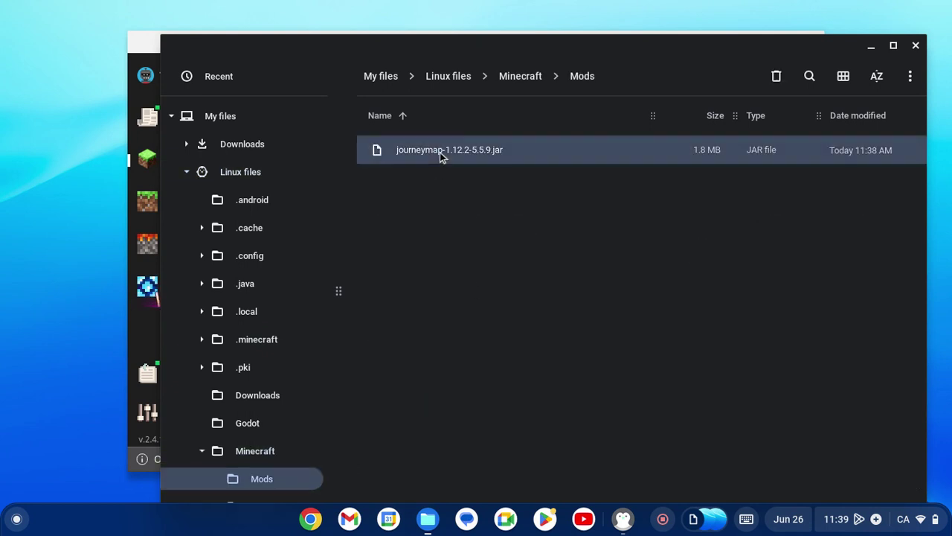
drag(440, 152, 418, 317)
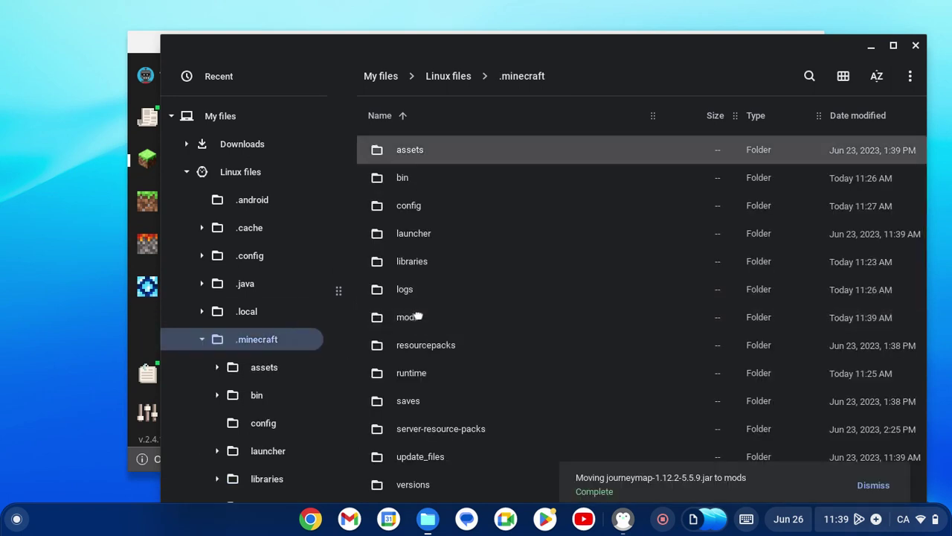
double_click(416, 316)
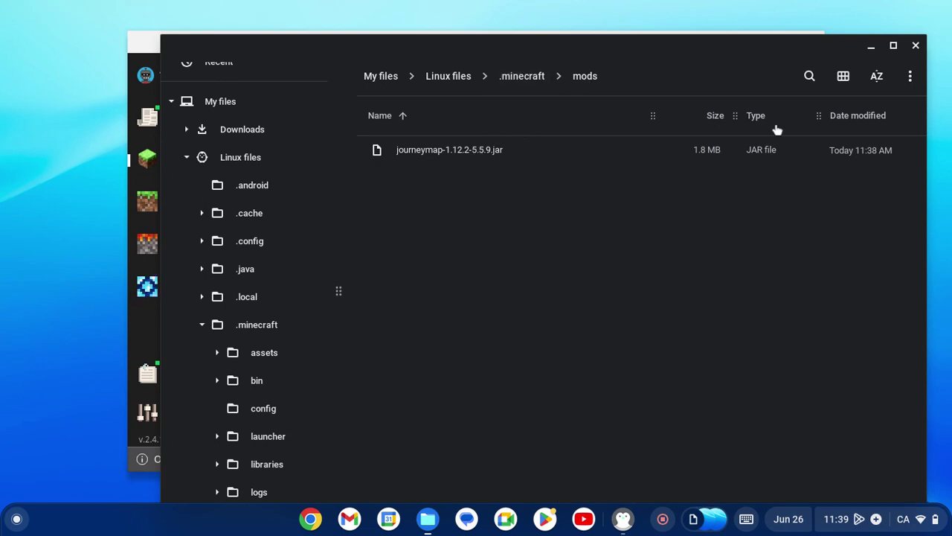
Close Files and the launcher, then relaunch Minecraft Launcher from the Linux apps group.
click(914, 46)
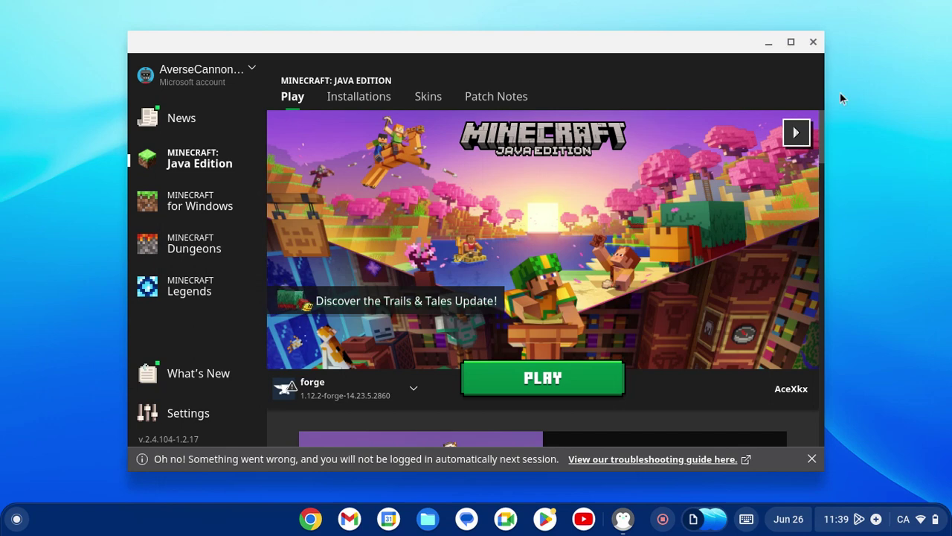
click(813, 42)
key(super)
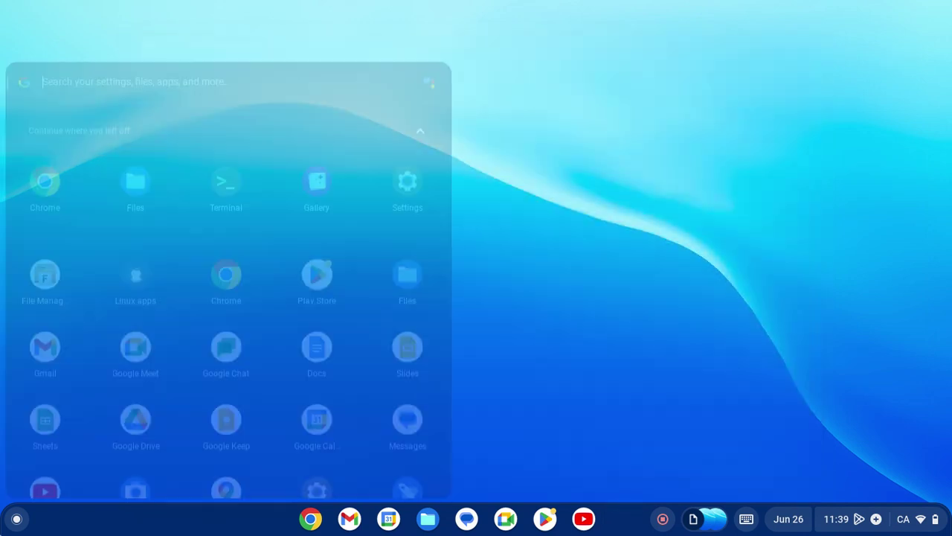
click(133, 215)
click(111, 201)
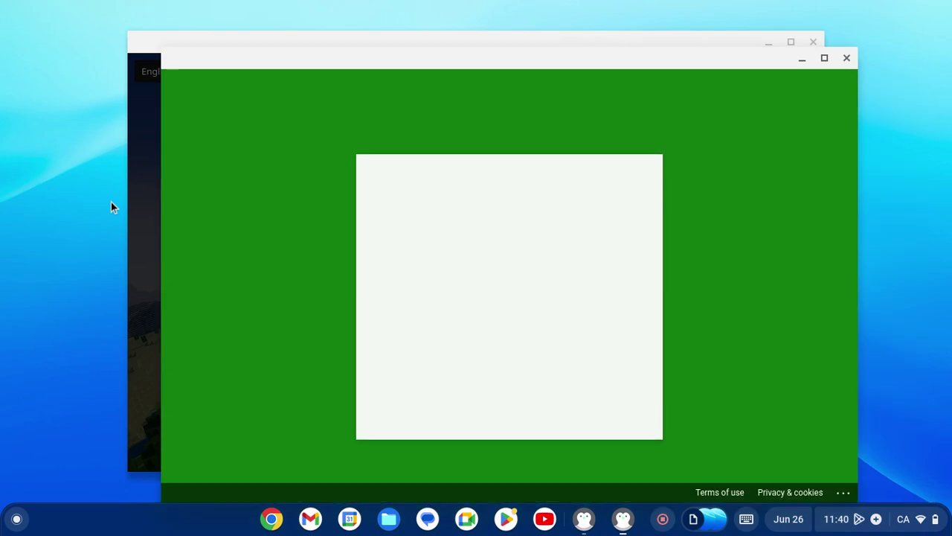
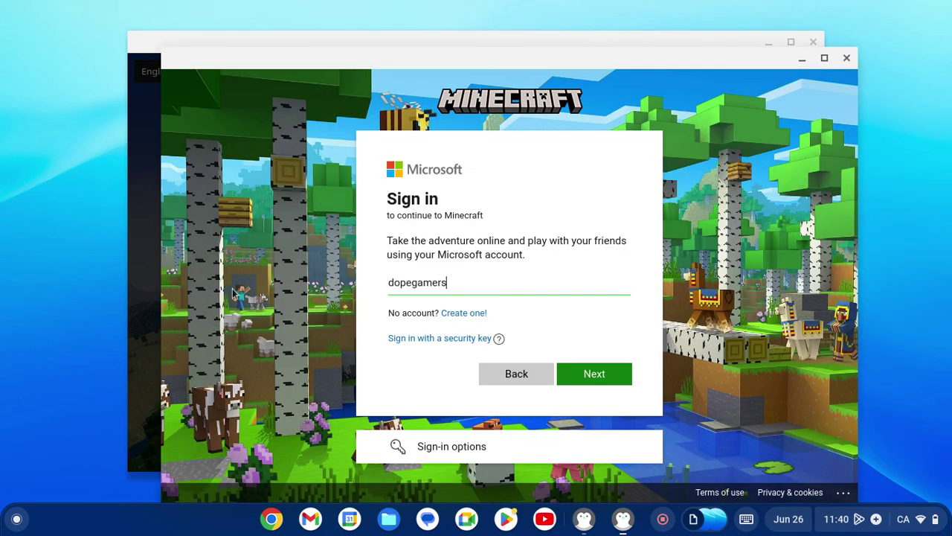
Sign in with the Microsoft account e-mail and password, then continue past the welcome back screen.
key(Return)
text(•)
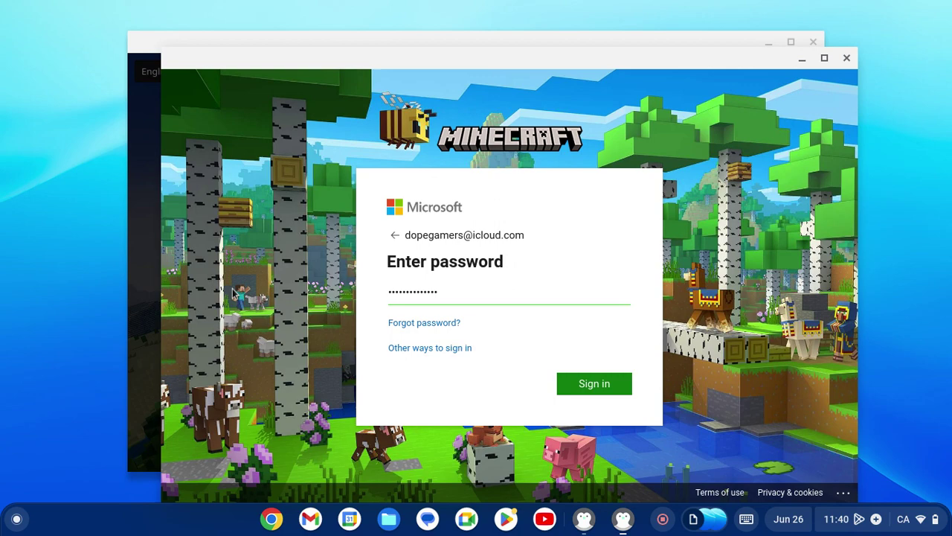
key(Return)
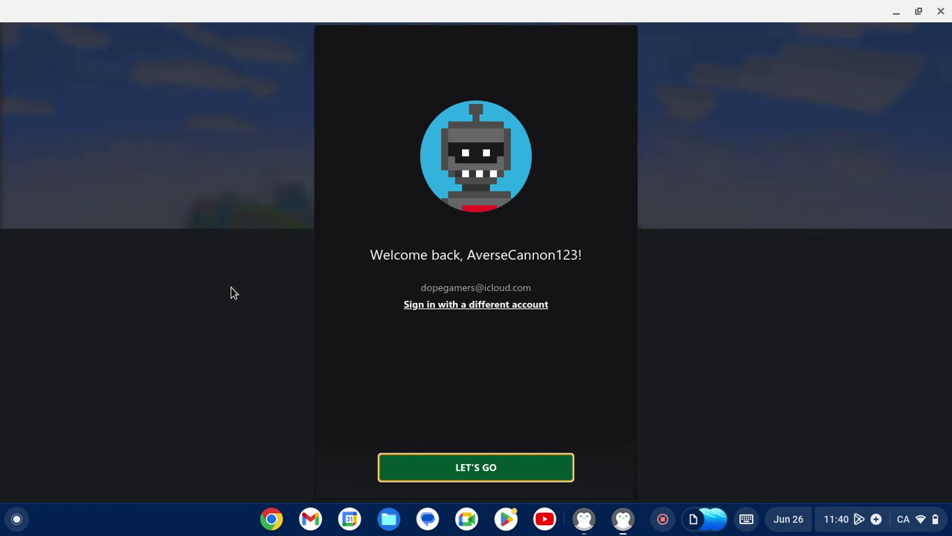
key(Return)
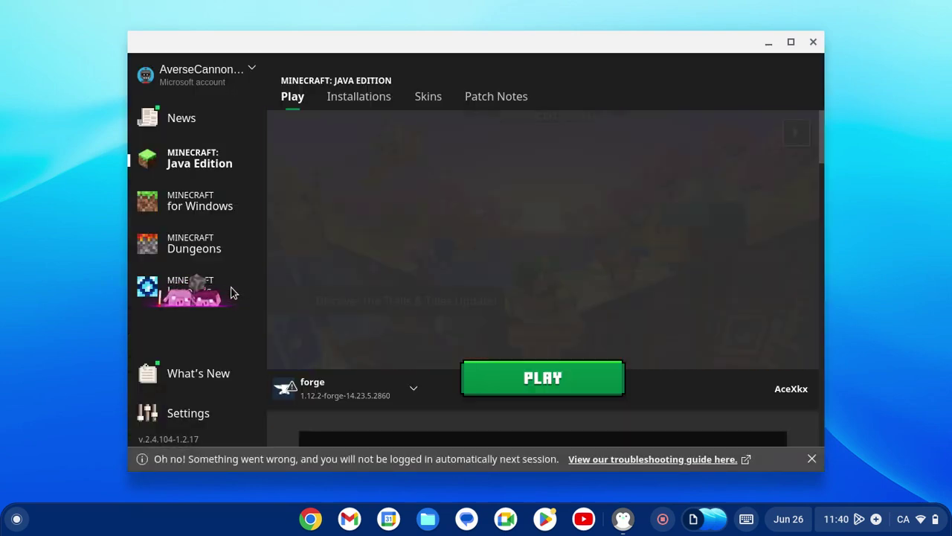
Play the forge 1.12.2-forge-14.23.5.2860 installation and wait for the title screen.
click(563, 390)
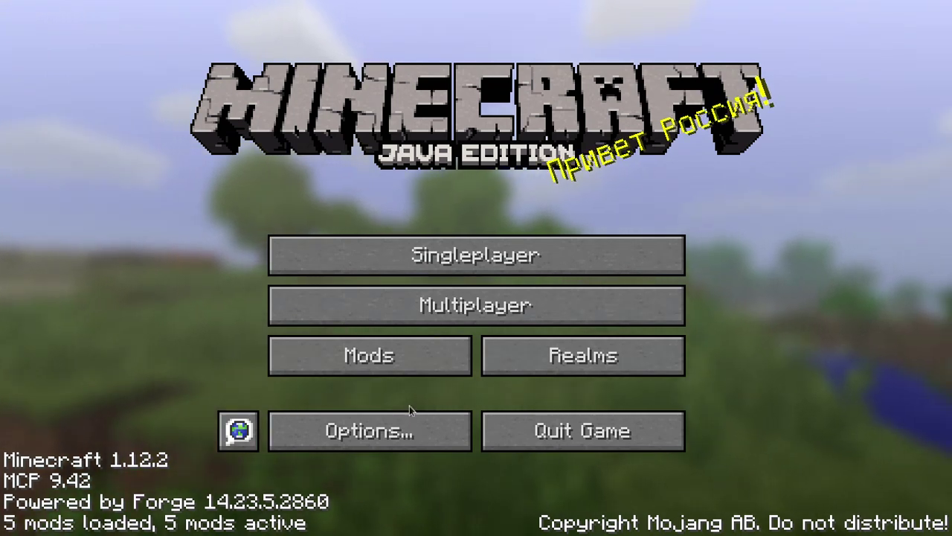
Check the Mod List for JourneyMap, then go to the Singleplayer Select World screen.
click(388, 356)
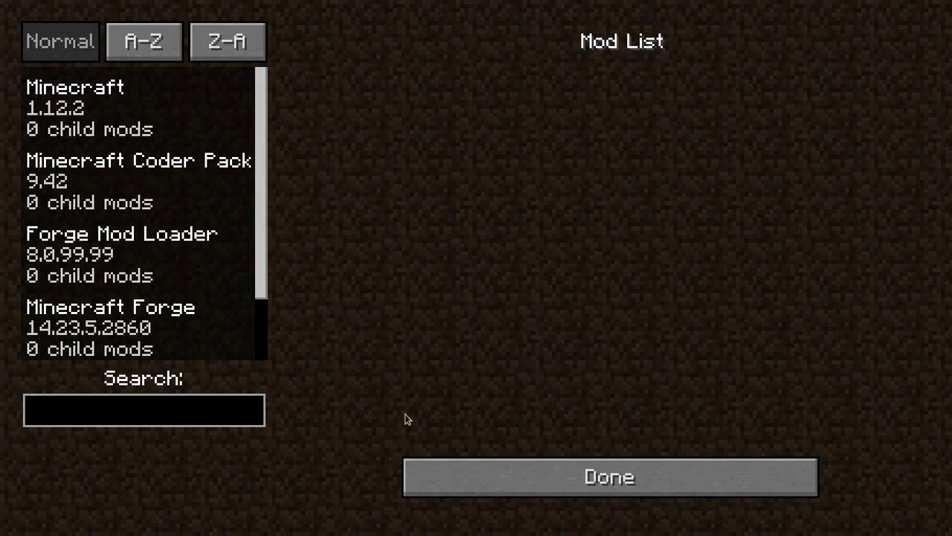
scroll(131, 182, down, 1)
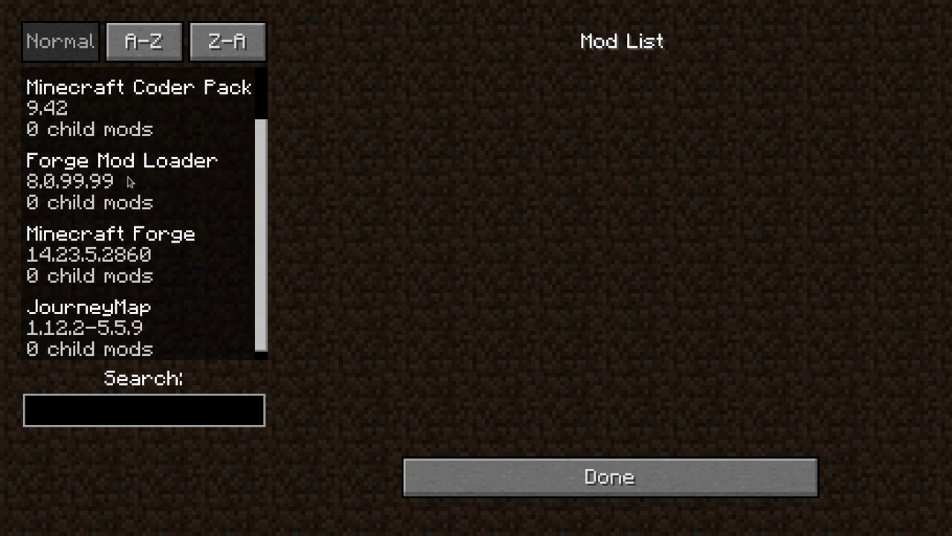
scroll(128, 185, down, 1)
scroll(129, 183, up, 2)
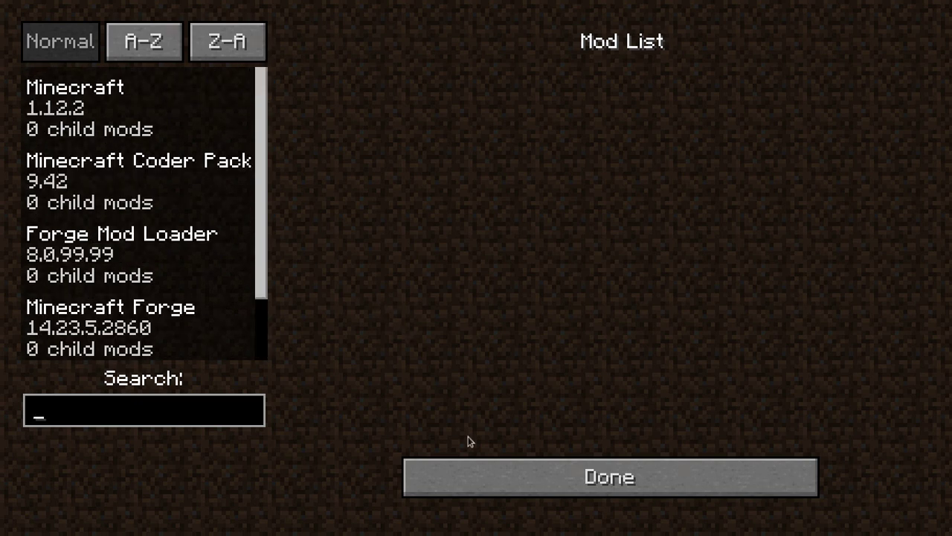
click(564, 491)
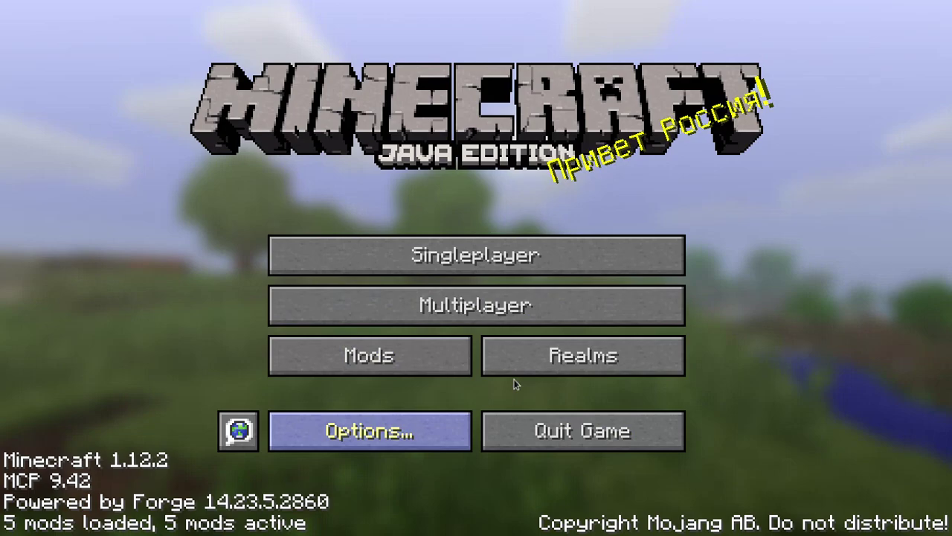
click(483, 261)
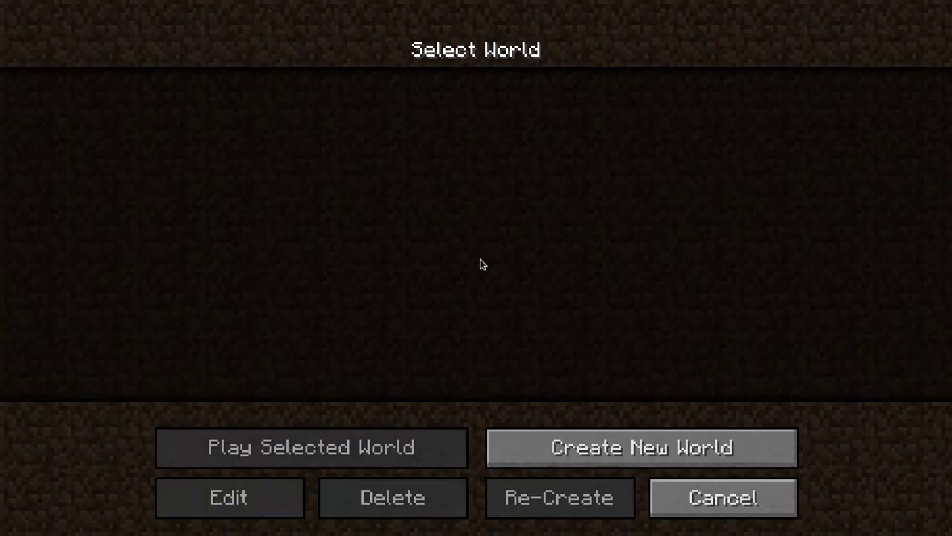
Start a new world named 'mods' with Game Mode set to Creative.
click(666, 452)
key(BackSpace)
key(BackSpace)
key(BackSpace)
key(BackSpace)
key(BackSpace)
key(BackSpace)
key(BackSpace)
key(BackSpace)
key(BackSpace)
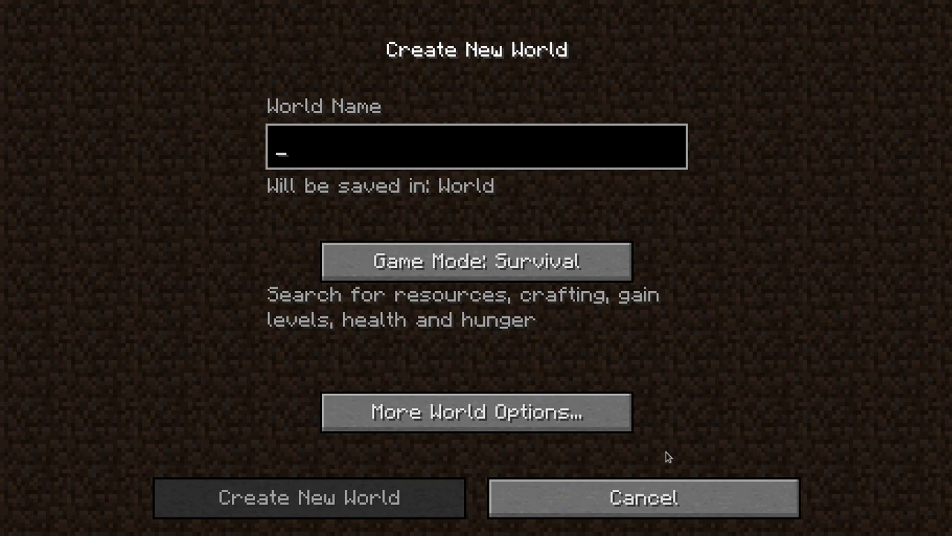
text(mods)
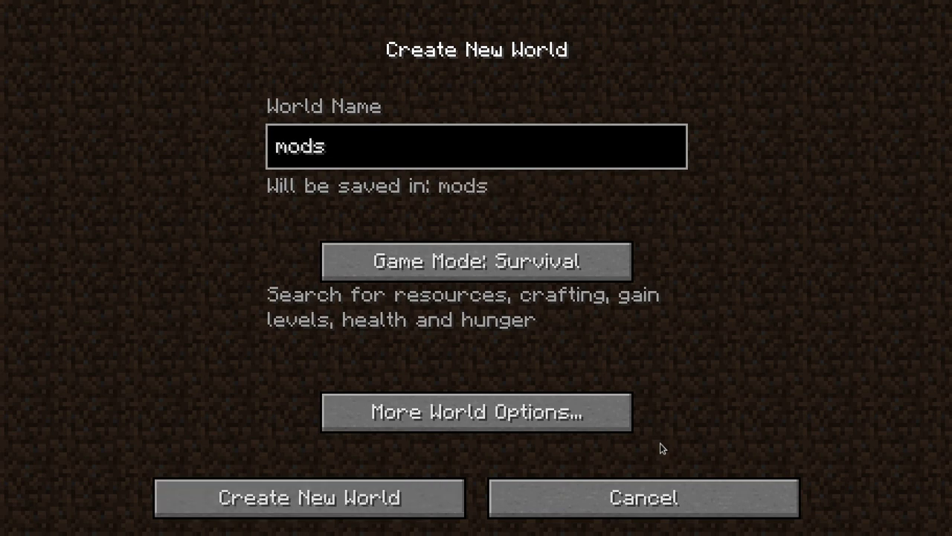
click(442, 273)
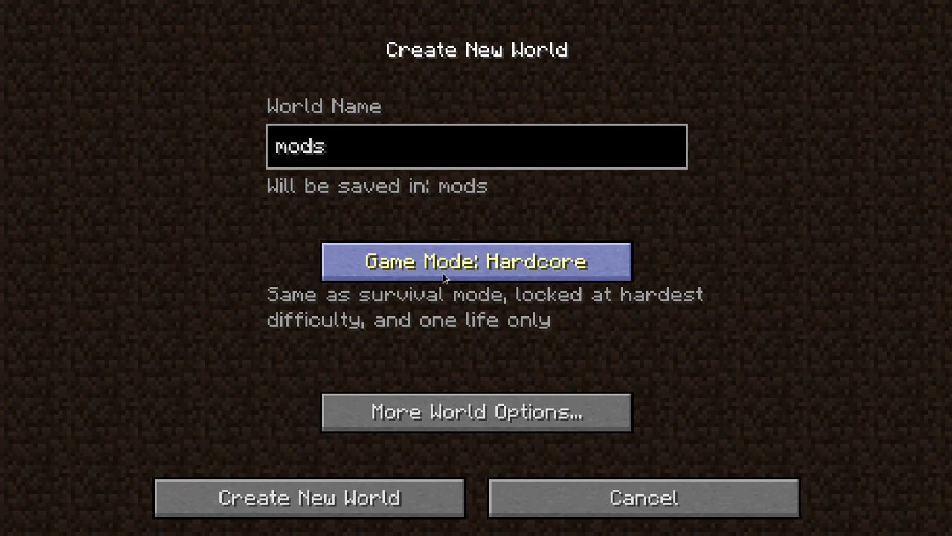
click(443, 273)
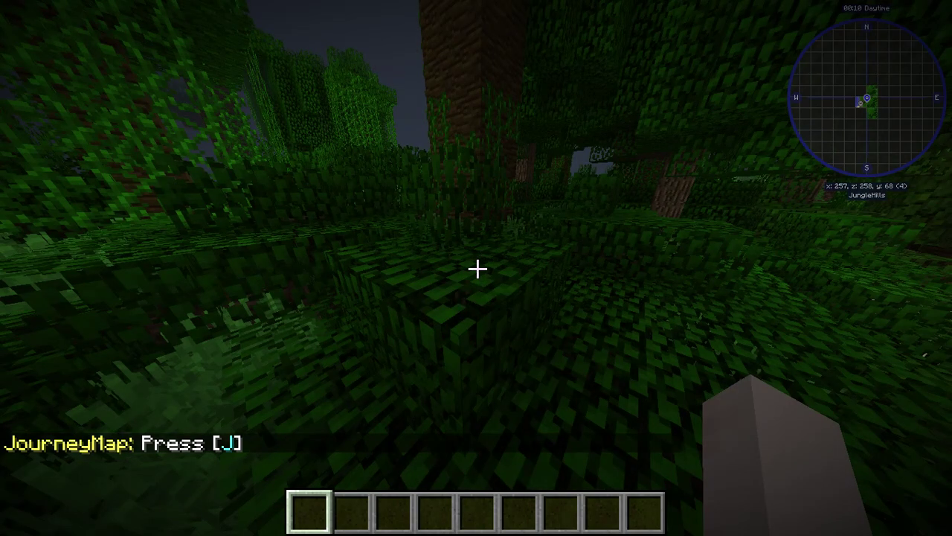
Walk forward, then view and zoom the JourneyMap fullscreen map before closing it.
key(w)
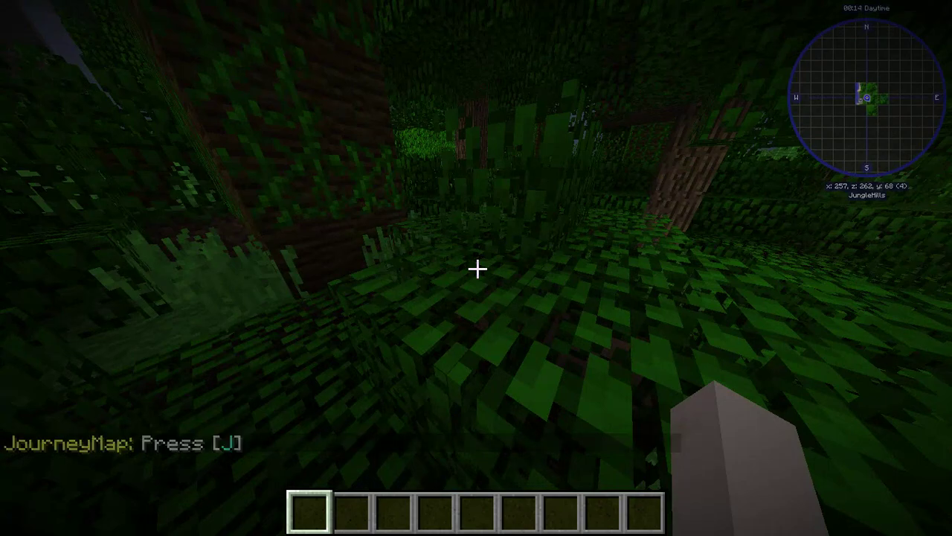
key(j)
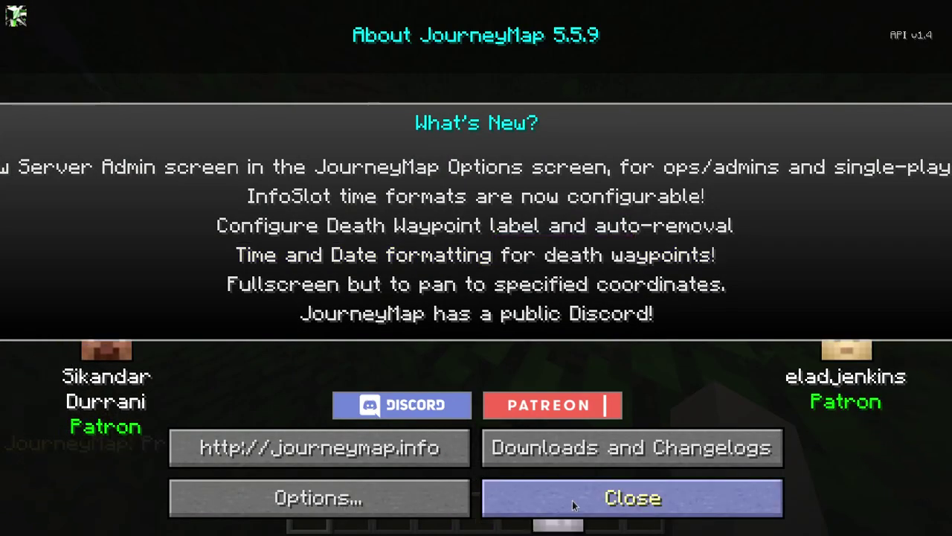
click(572, 500)
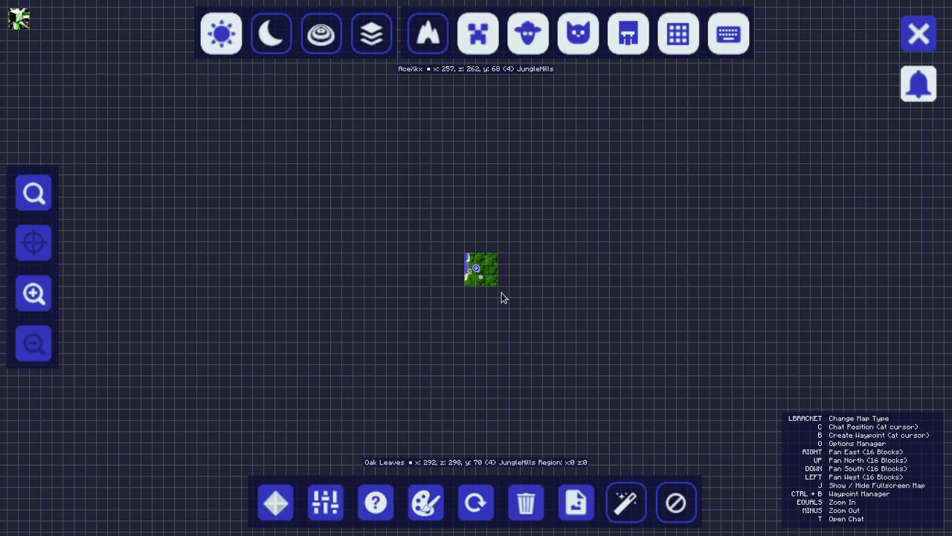
scroll(503, 298, up, 5)
key(j)
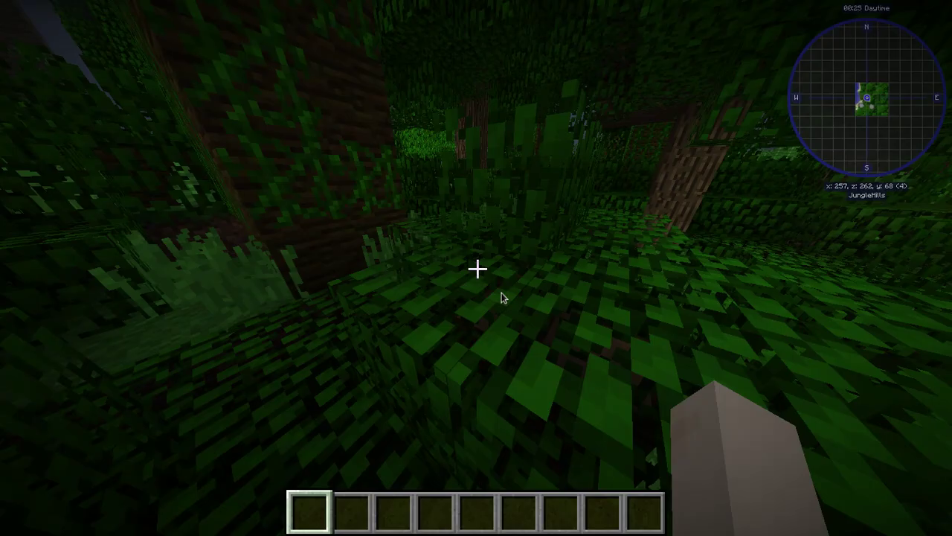
Walk down through the jungle onto the beach and check the creative inventory.
key(w)
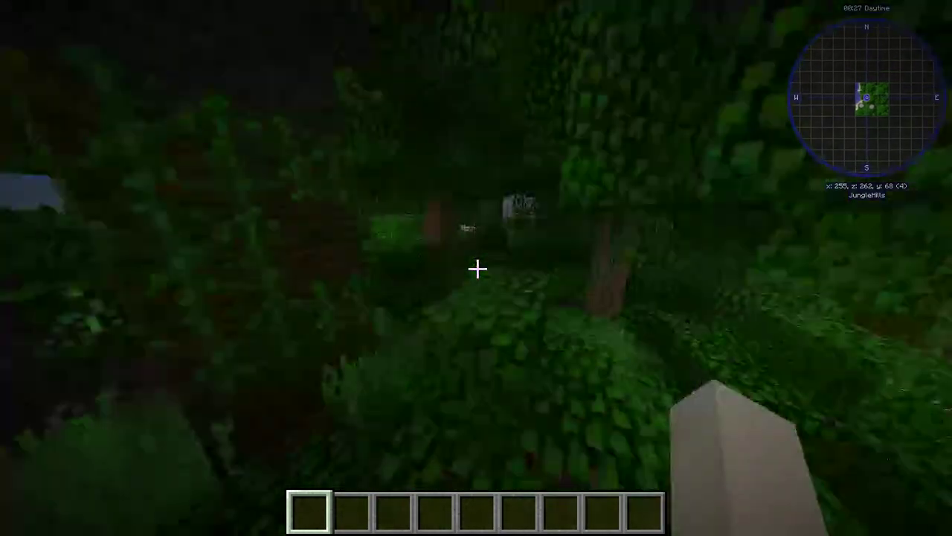
key(w)
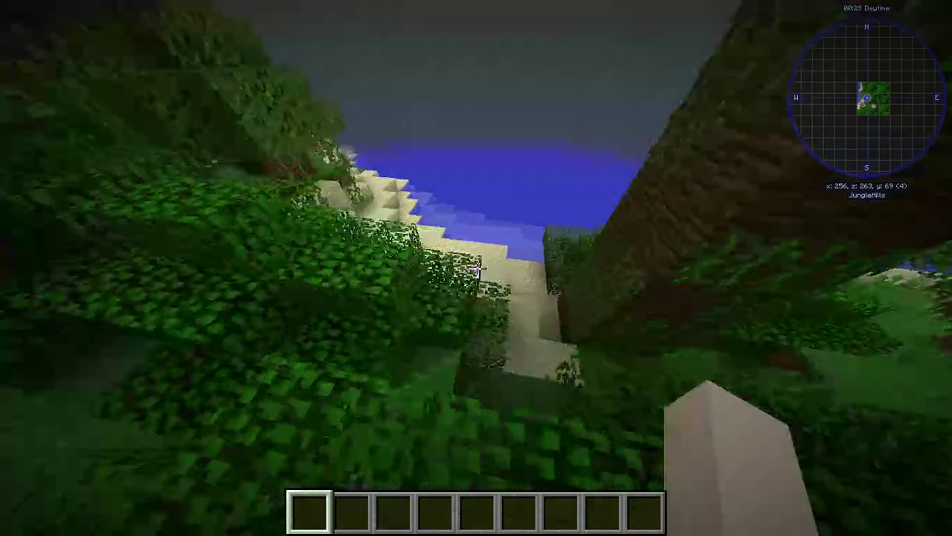
key(w)
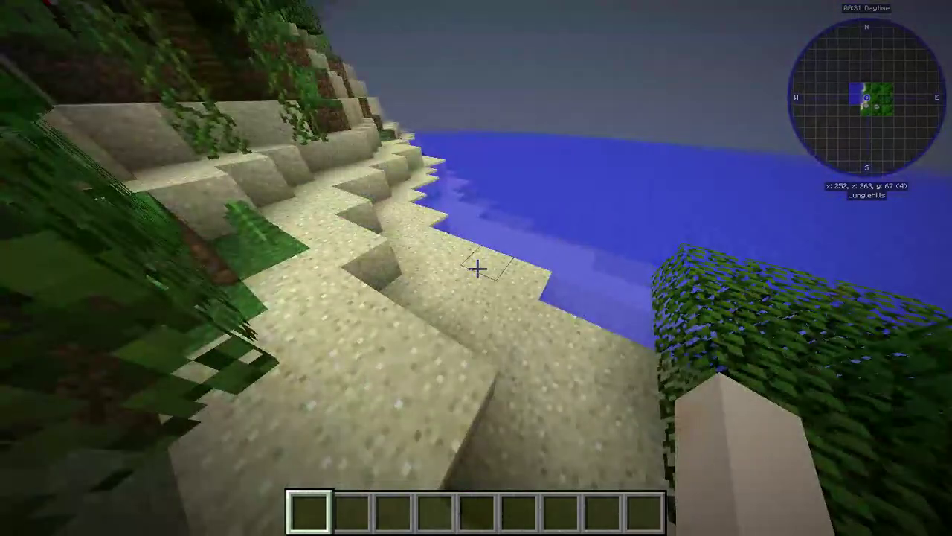
key(w)
key(e)
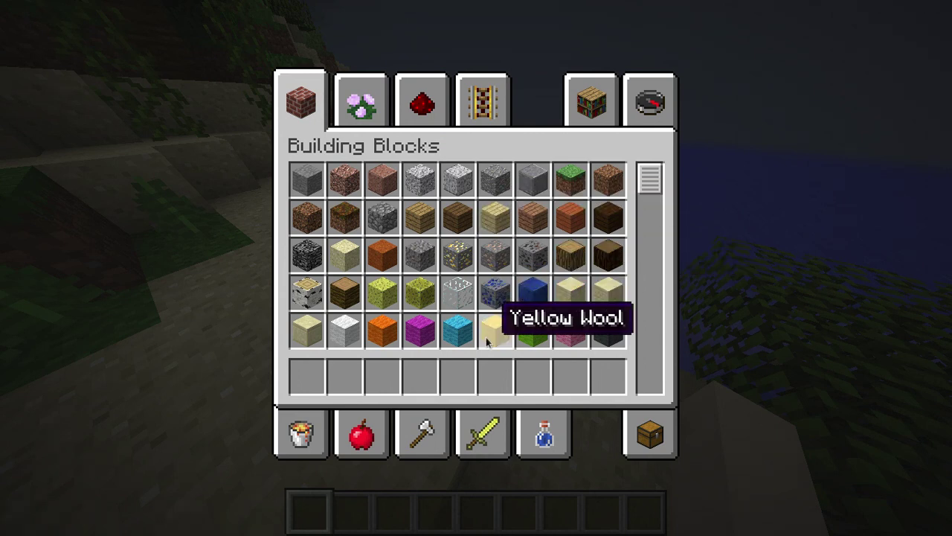
key(e)
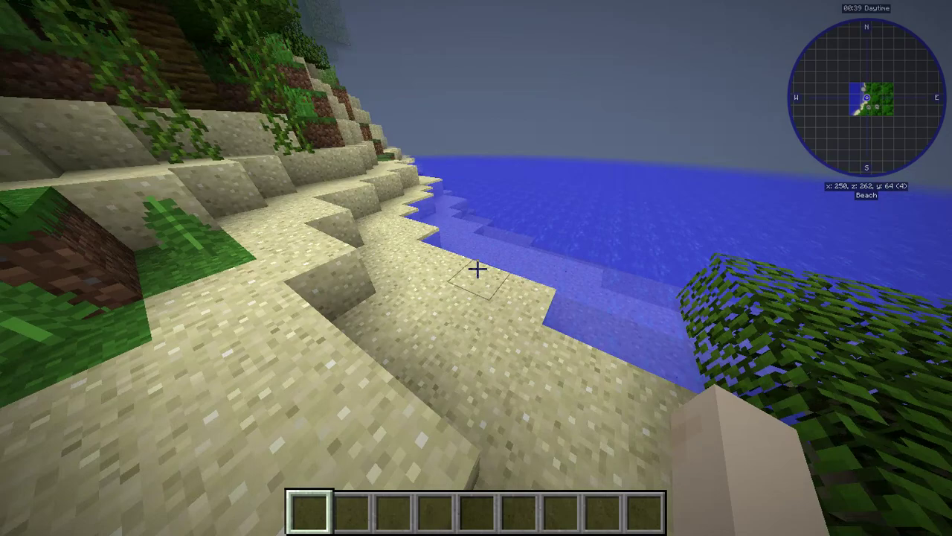
key(w)
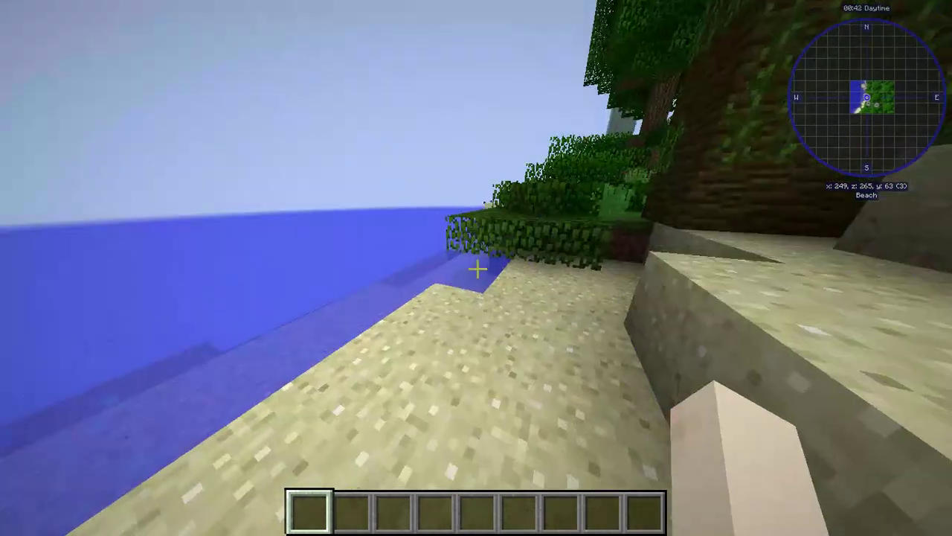
Set Smooth Lighting to OFF in Video Settings, then walk toward the grass and saplings.
key(Escape)
click(364, 321)
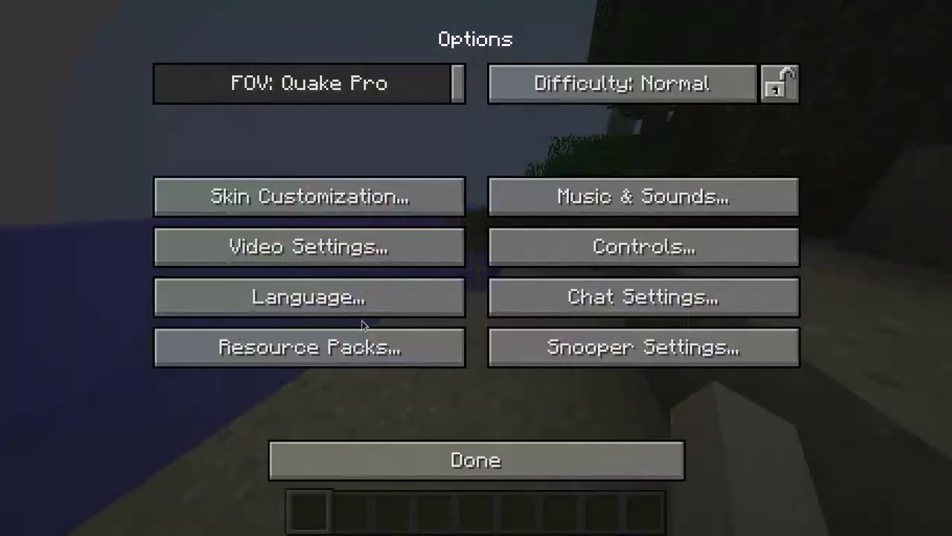
click(372, 248)
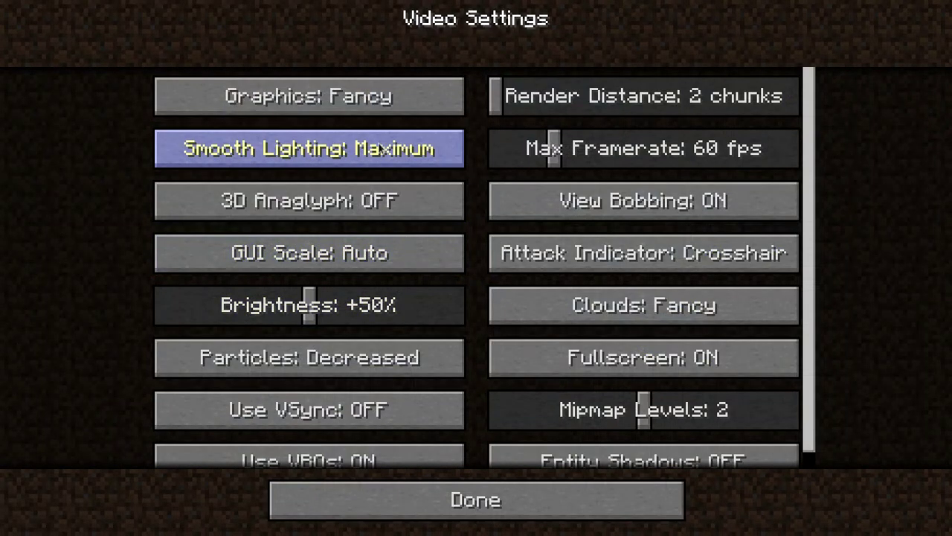
click(381, 146)
scroll(425, 305, down, 2)
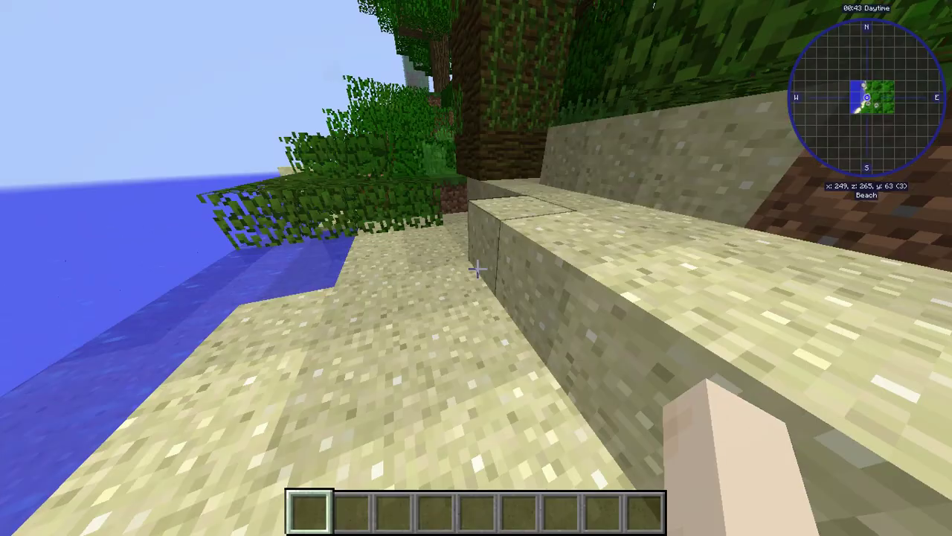
key(w)
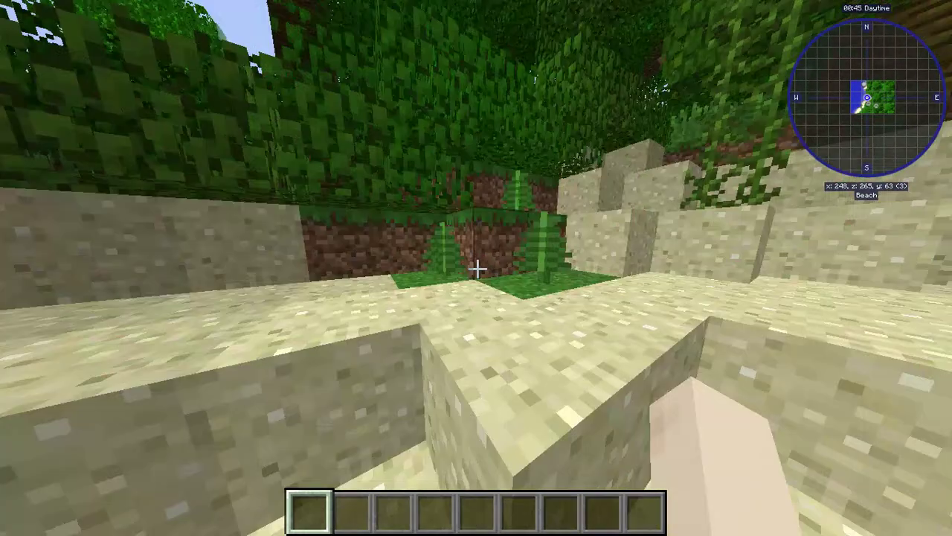
key(w)
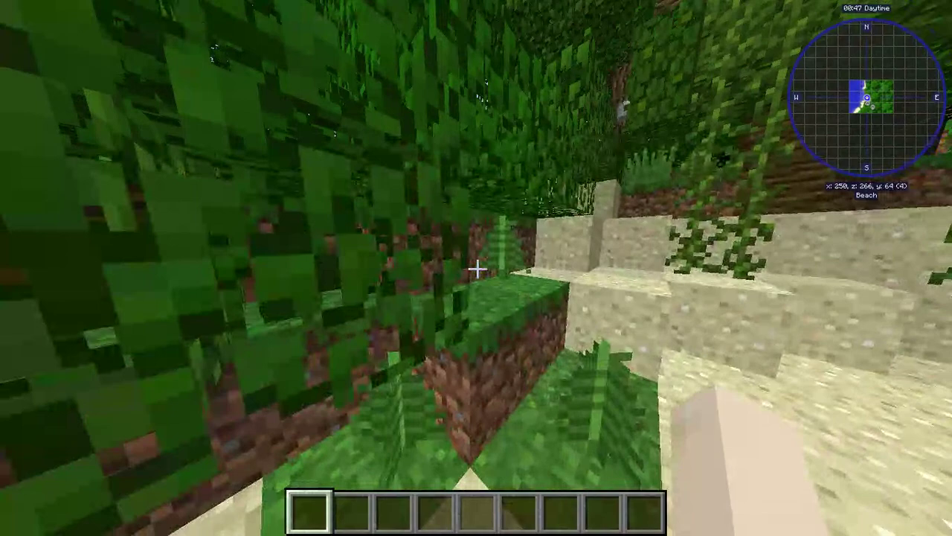